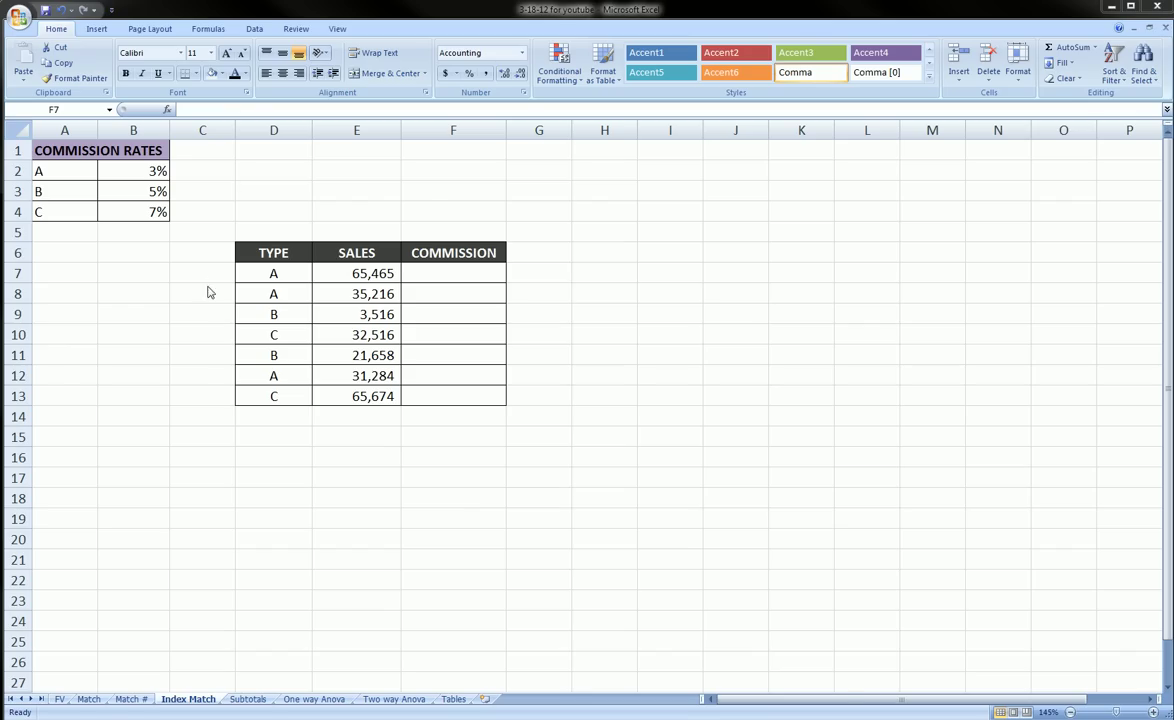
# Annotate the sales table, marking the TYPE and SALES columns and COMMISSION as the unknown.
pyautogui.moveTo(214, 263)
pyautogui.mouseDown()
pyautogui.moveTo(352, 201)
pyautogui.moveTo(548, 244)
pyautogui.moveTo(409, 478)
pyautogui.moveTo(212, 370)
pyautogui.moveTo(222, 270)
pyautogui.moveTo(214, 373)
pyautogui.mouseUp()
pyautogui.moveTo(204, 391); pyautogui.dragTo(215, 393)
pyautogui.moveTo(264, 201); pyautogui.dragTo(264, 240)
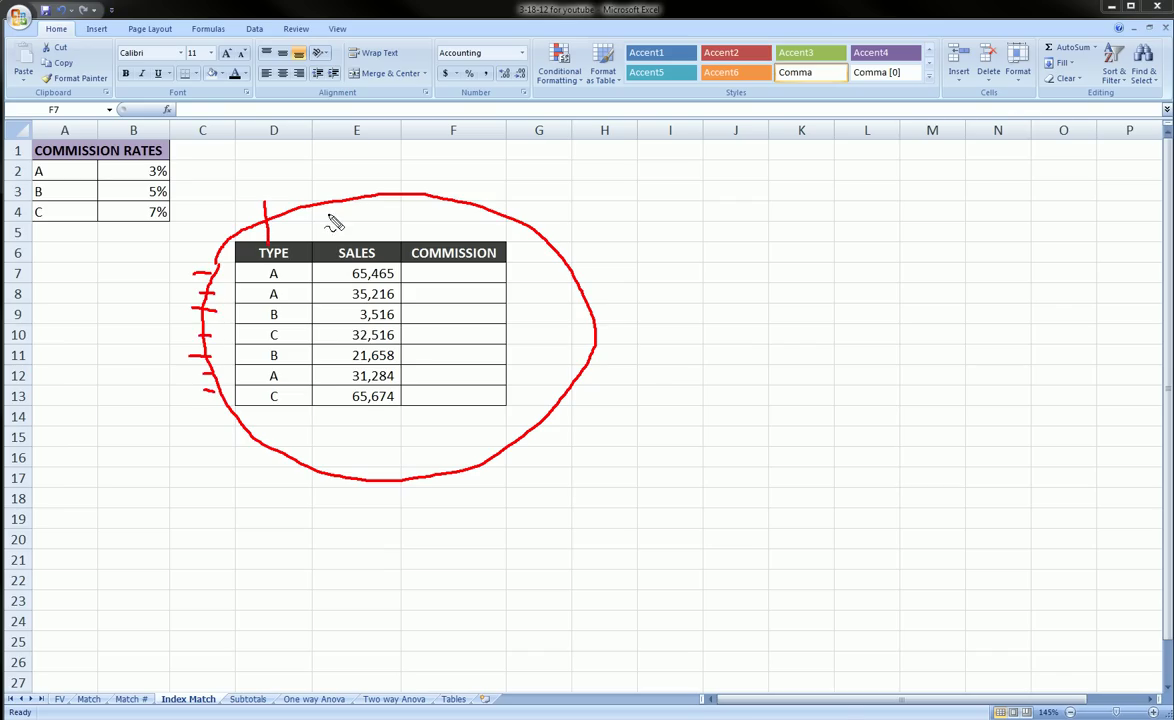
pyautogui.moveTo(361, 176); pyautogui.dragTo(362, 240)
pyautogui.moveTo(460, 172); pyautogui.dragTo(459, 238)
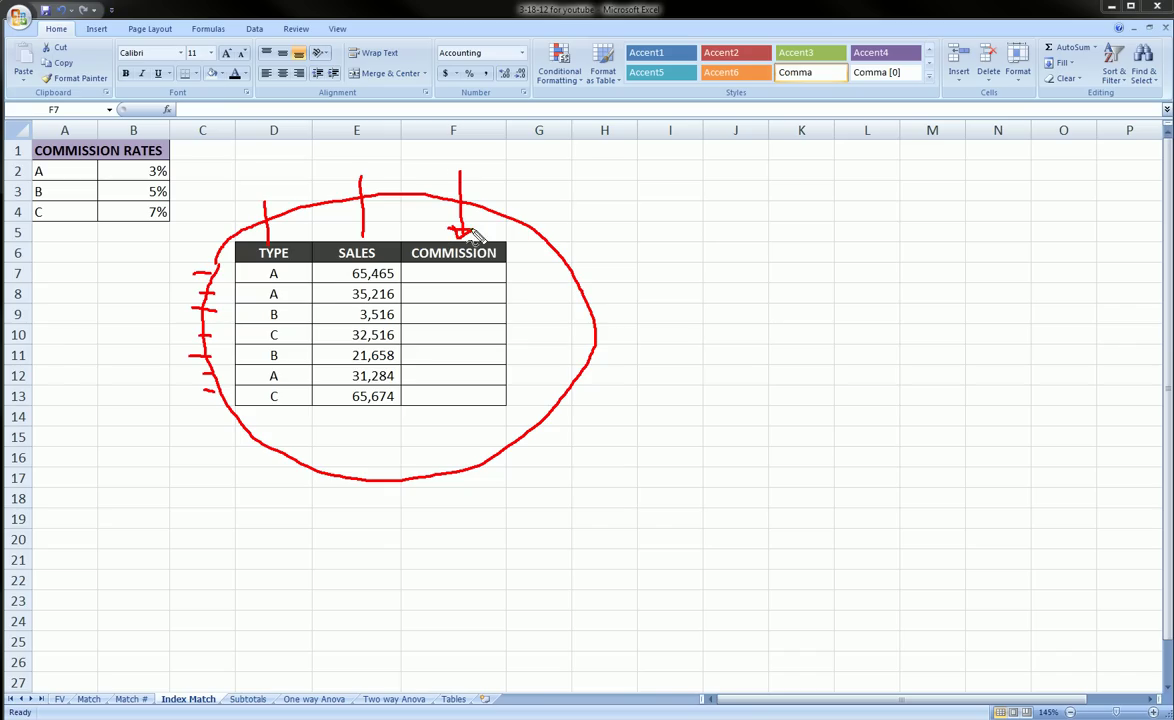
pyautogui.moveTo(452, 170)
pyautogui.mouseDown()
pyautogui.moveTo(462, 180)
pyautogui.moveTo(445, 178)
pyautogui.mouseUp()
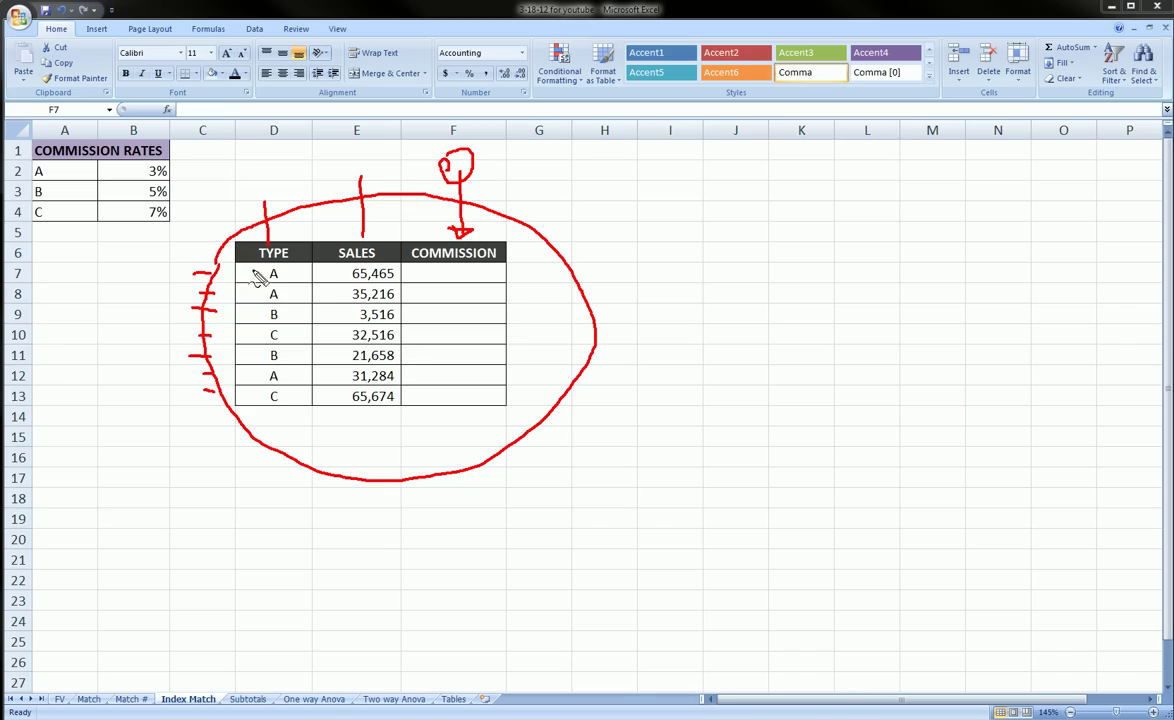
# Circle example values (type A, 65,465, type C, 32,516), empty F7 and row 7, then clear the drawings.
pyautogui.moveTo(252, 270)
pyautogui.mouseDown()
pyautogui.moveTo(301, 266)
pyautogui.moveTo(290, 283)
pyautogui.moveTo(243, 256)
pyautogui.moveTo(225, 194)
pyautogui.moveTo(183, 169)
pyautogui.moveTo(198, 174)
pyautogui.mouseUp()
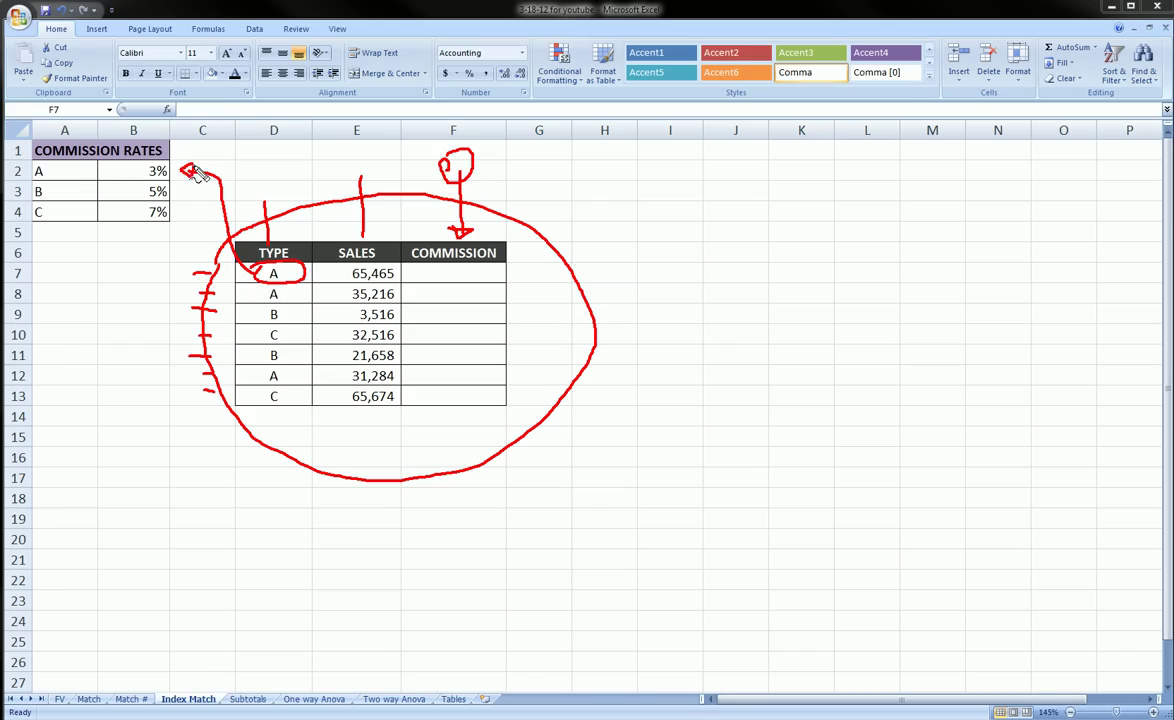
pyautogui.moveTo(341, 270)
pyautogui.mouseDown()
pyautogui.moveTo(404, 274)
pyautogui.moveTo(400, 284)
pyautogui.moveTo(340, 272)
pyautogui.mouseUp()
pyautogui.moveTo(262, 328)
pyautogui.mouseDown()
pyautogui.moveTo(296, 333)
pyautogui.moveTo(268, 350)
pyautogui.moveTo(228, 322)
pyautogui.moveTo(172, 232)
pyautogui.moveTo(183, 212)
pyautogui.mouseUp()
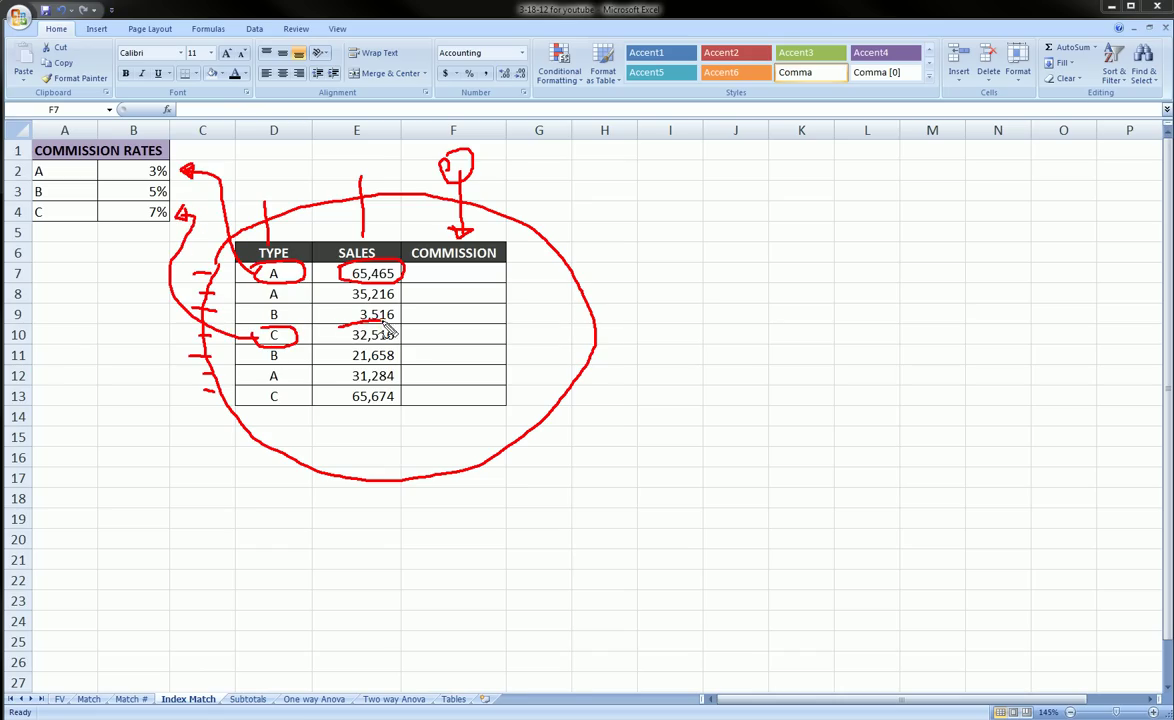
pyautogui.moveTo(340, 328)
pyautogui.mouseDown()
pyautogui.moveTo(406, 348)
pyautogui.moveTo(338, 322)
pyautogui.mouseUp()
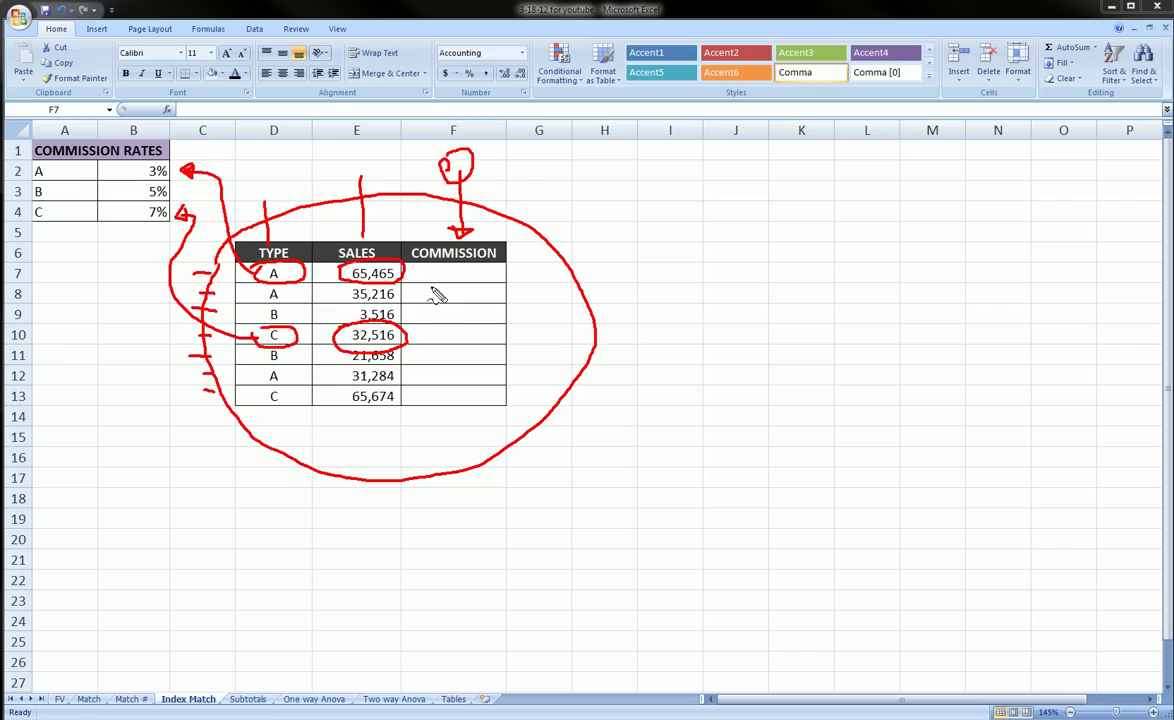
pyautogui.moveTo(408, 268)
pyautogui.mouseDown()
pyautogui.moveTo(508, 265)
pyautogui.moveTo(498, 292)
pyautogui.moveTo(405, 272)
pyautogui.mouseUp()
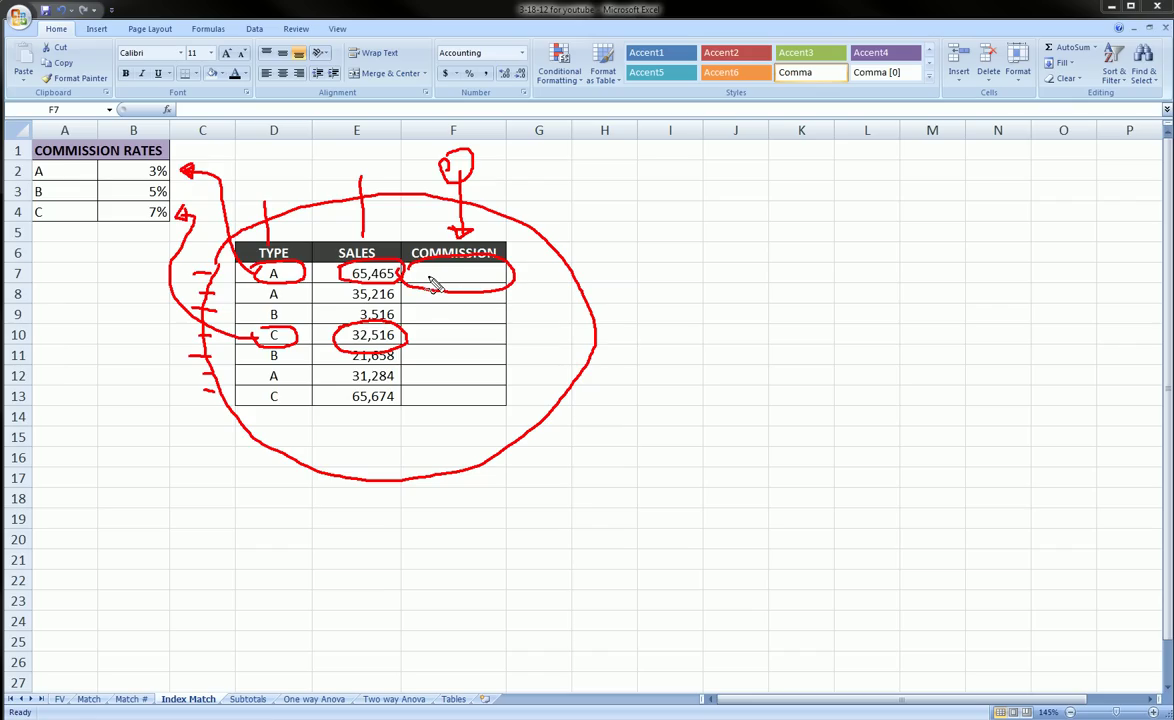
pyautogui.moveTo(422, 268); pyautogui.dragTo(478, 283)
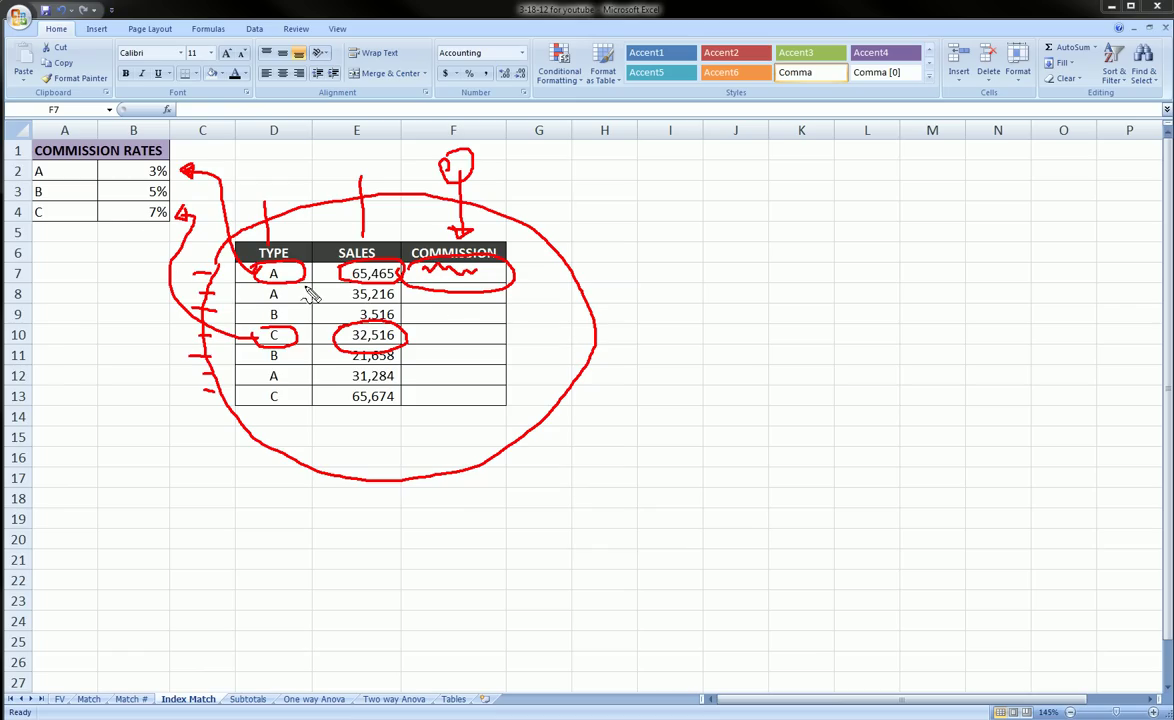
pyautogui.moveTo(100, 277); pyautogui.dragTo(232, 277)
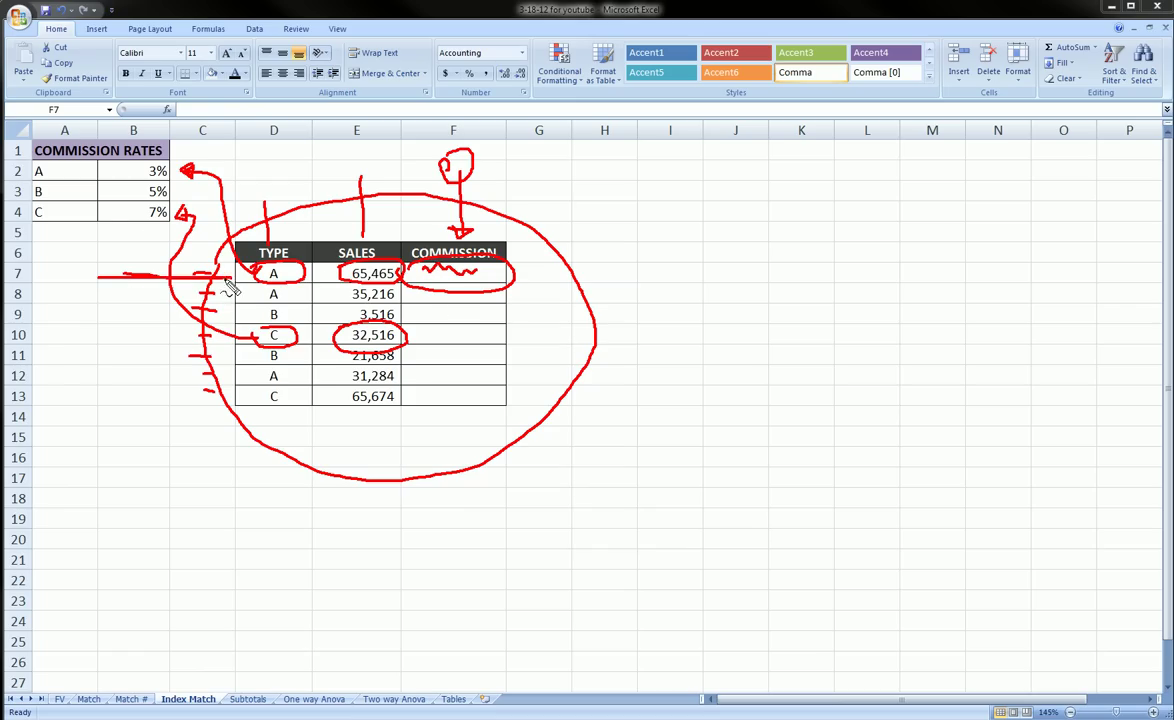
pyautogui.moveTo(143, 283); pyautogui.dragTo(232, 283)
pyautogui.press('Escape')
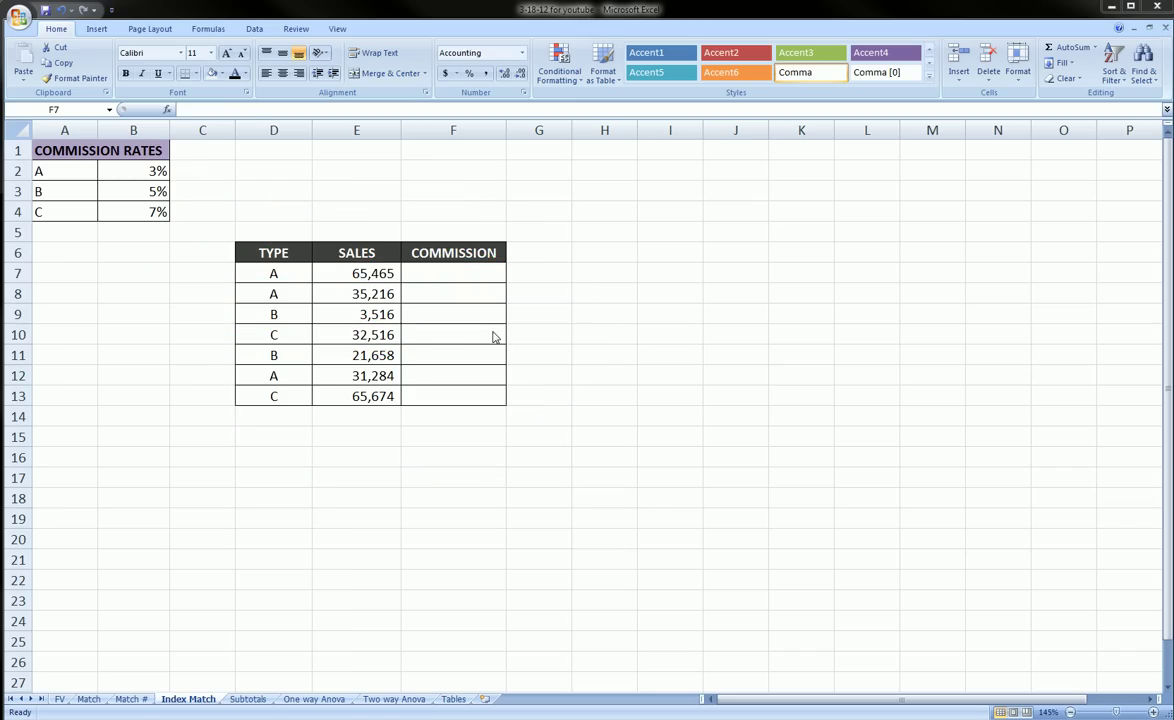
# In F7, start =index($A$2:$B$4, with the rate table A2:B4 locked as absolute.
pyautogui.click(467, 270)
pyautogui.hotkey('ctrl', 'shift', 'Down')
pyautogui.click(463, 276)
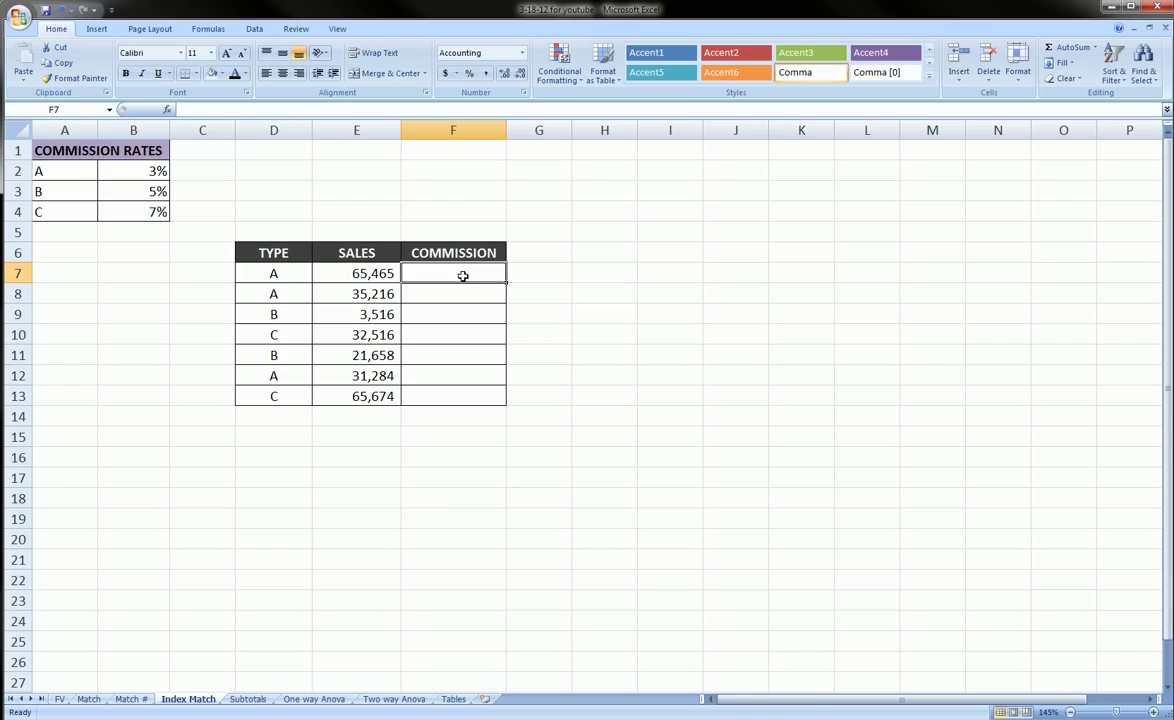
pyautogui.write('=index(')
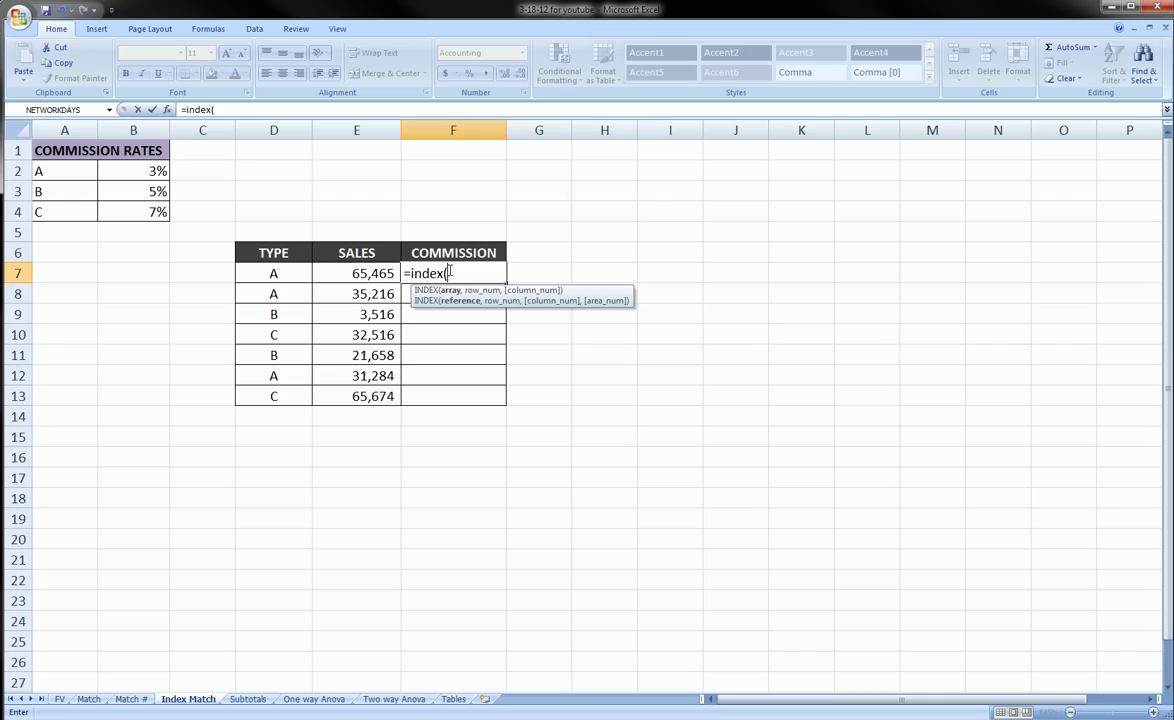
pyautogui.click(55, 172)
pyautogui.moveTo(62, 173); pyautogui.dragTo(152, 210)
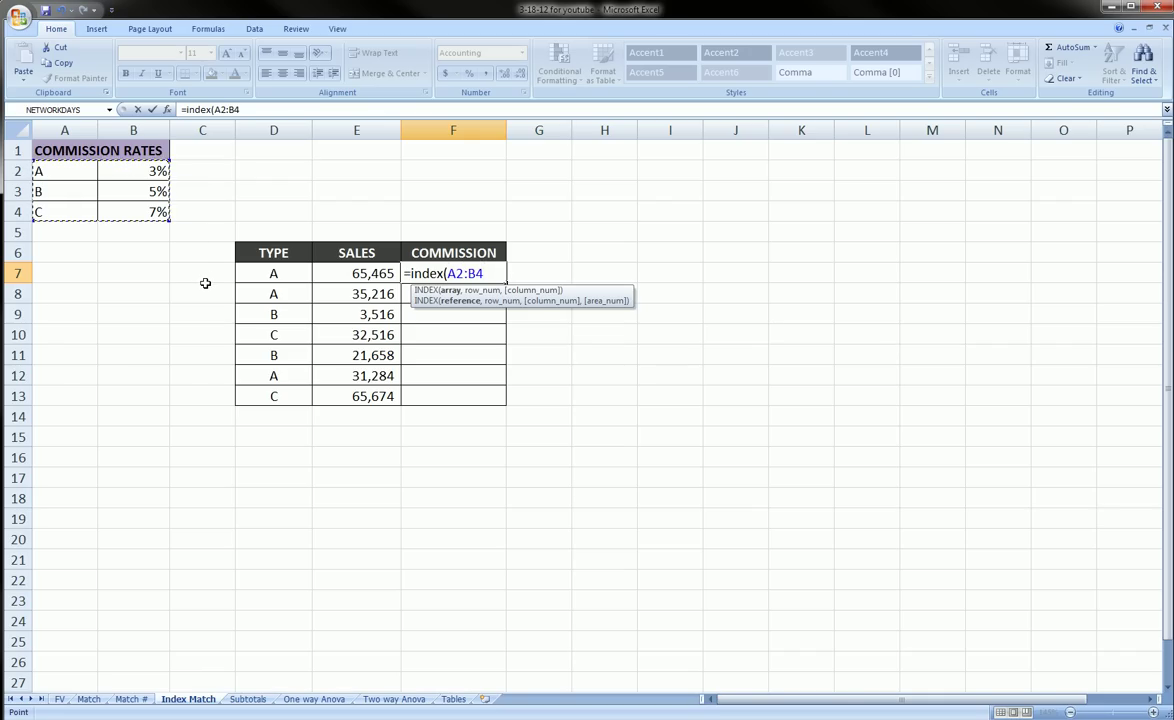
pyautogui.press('F4')
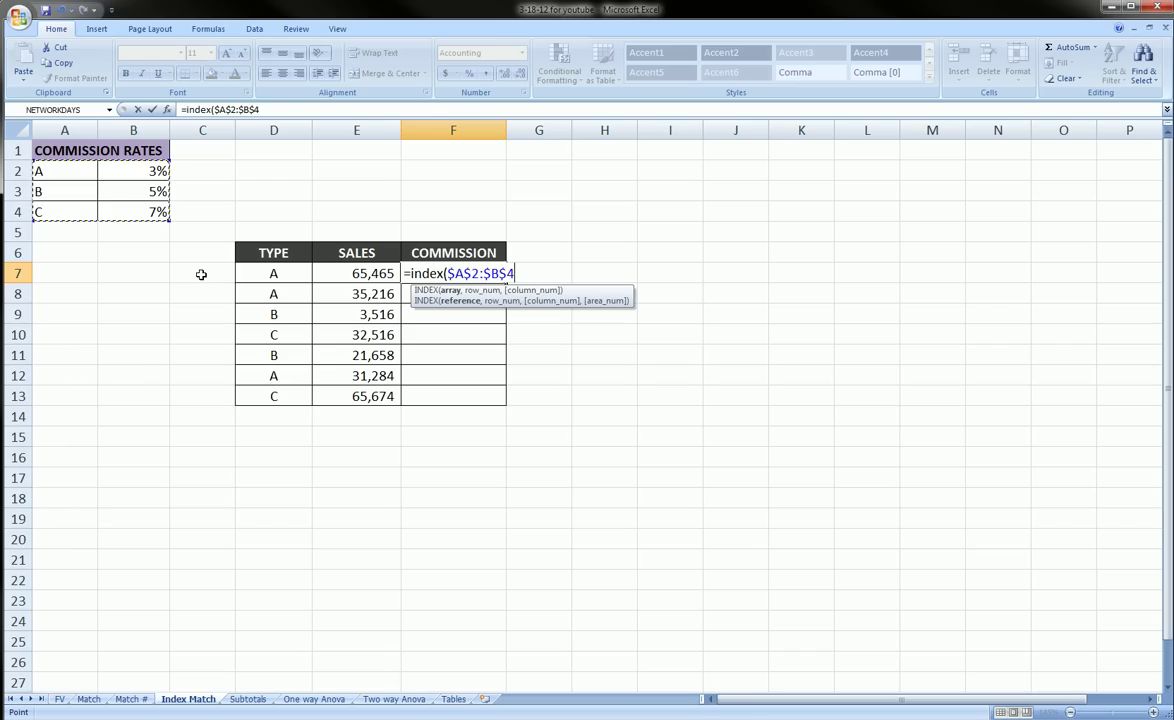
pyautogui.write(',')
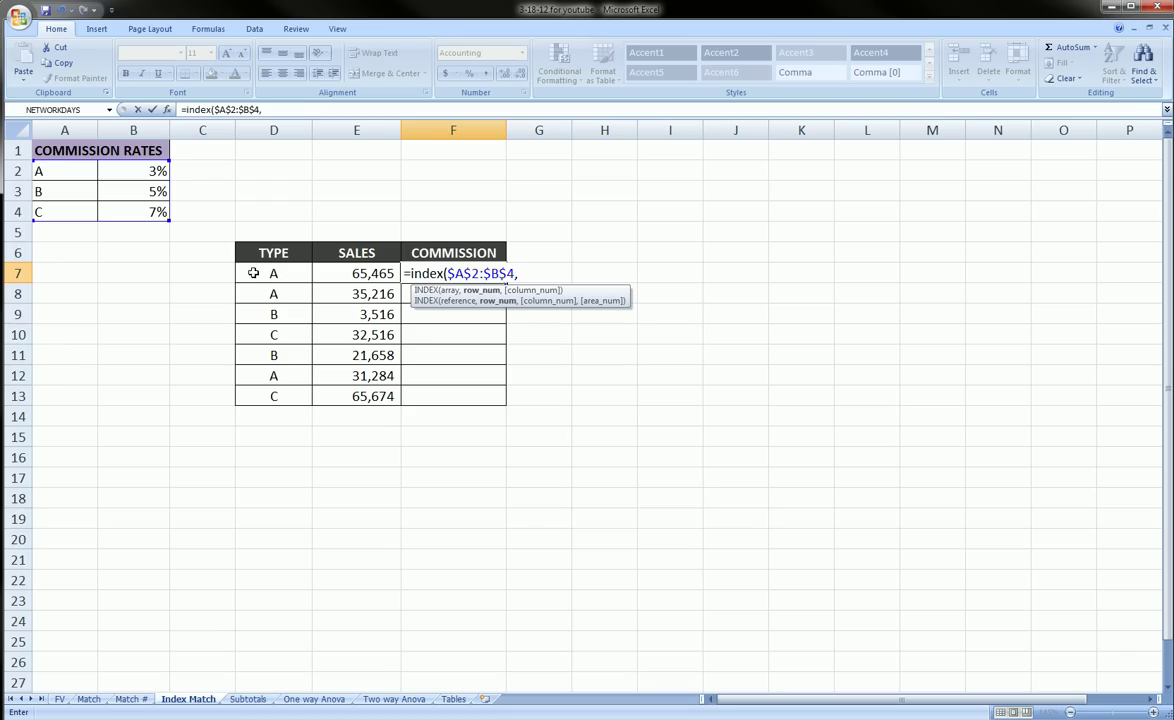
pyautogui.moveTo(223, 270); pyautogui.dragTo(238, 271)
pyautogui.moveTo(16, 171); pyautogui.dragTo(30, 172)
pyautogui.moveTo(222, 284)
pyautogui.mouseDown()
pyautogui.moveTo(218, 395)
pyautogui.moveTo(230, 381)
pyautogui.mouseUp()
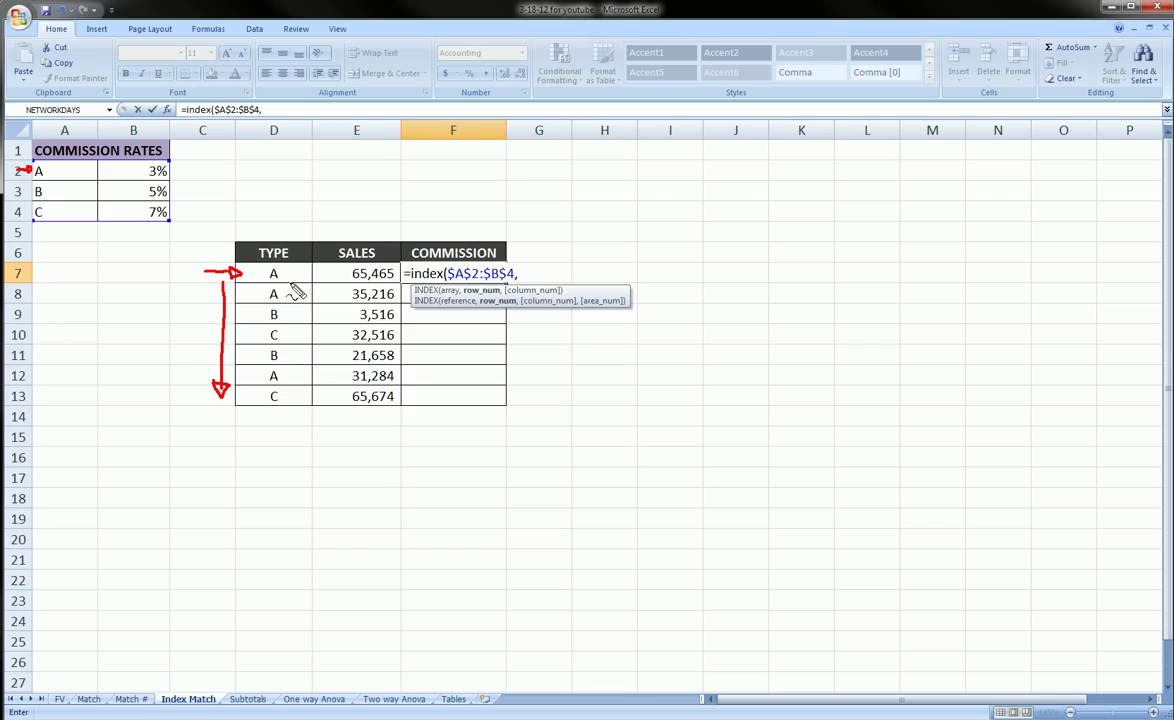
pyautogui.moveTo(283, 264)
pyautogui.mouseDown()
pyautogui.moveTo(254, 265)
pyautogui.moveTo(290, 278)
pyautogui.moveTo(274, 290)
pyautogui.moveTo(203, 279)
pyautogui.moveTo(35, 225)
pyautogui.moveTo(20, 168)
pyautogui.mouseUp()
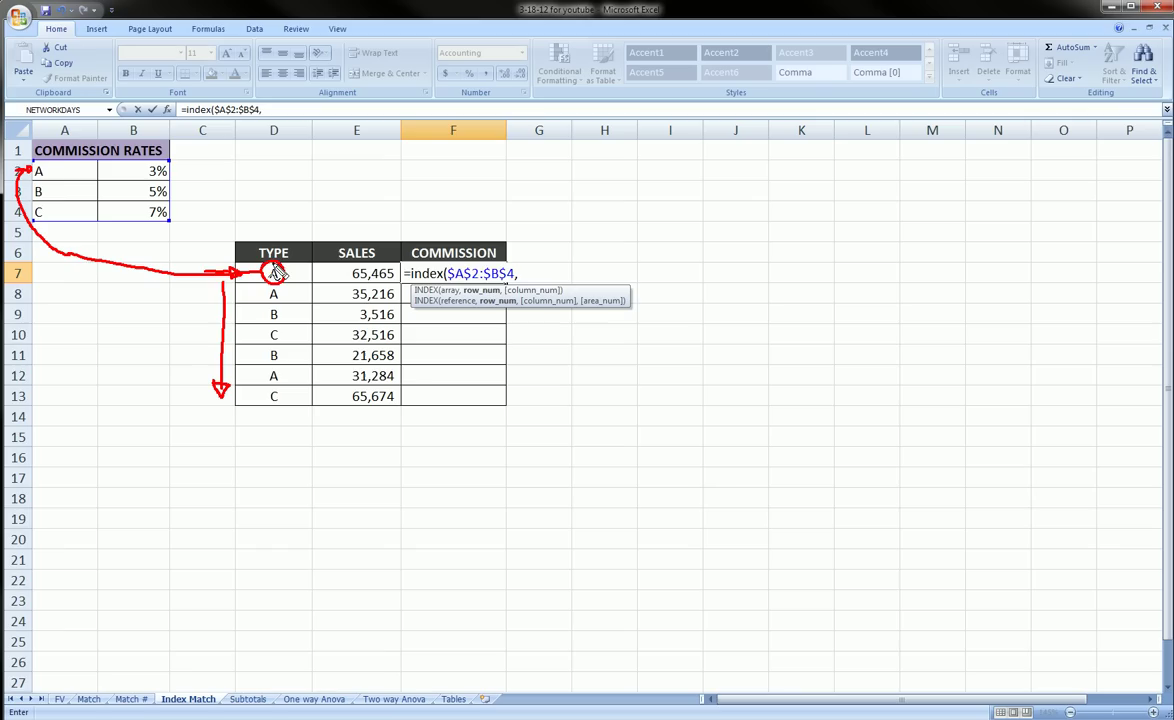
pyautogui.moveTo(40, 172)
pyautogui.mouseDown()
pyautogui.moveTo(55, 170)
pyautogui.moveTo(97, 228)
pyautogui.moveTo(32, 218)
pyautogui.moveTo(24, 165)
pyautogui.mouseUp()
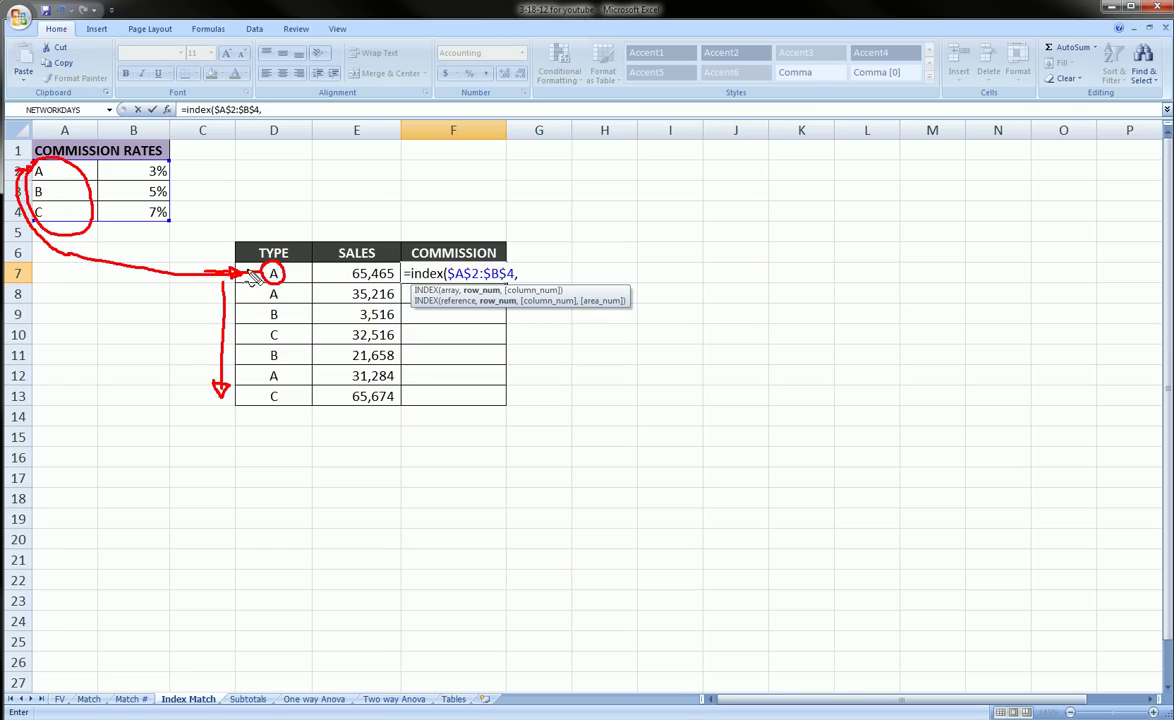
pyautogui.press('e')
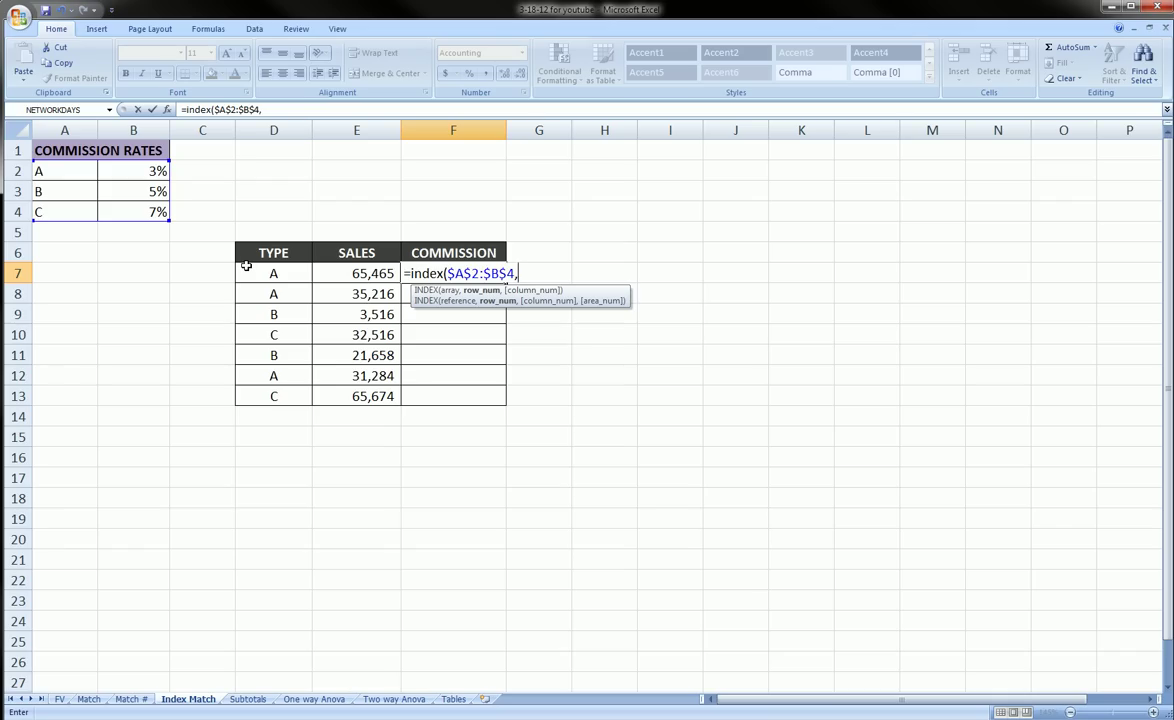
# Add match(D7,$A$2:$A$4,0) as the row argument of F7's INDEX formula.
pyautogui.write('match(')
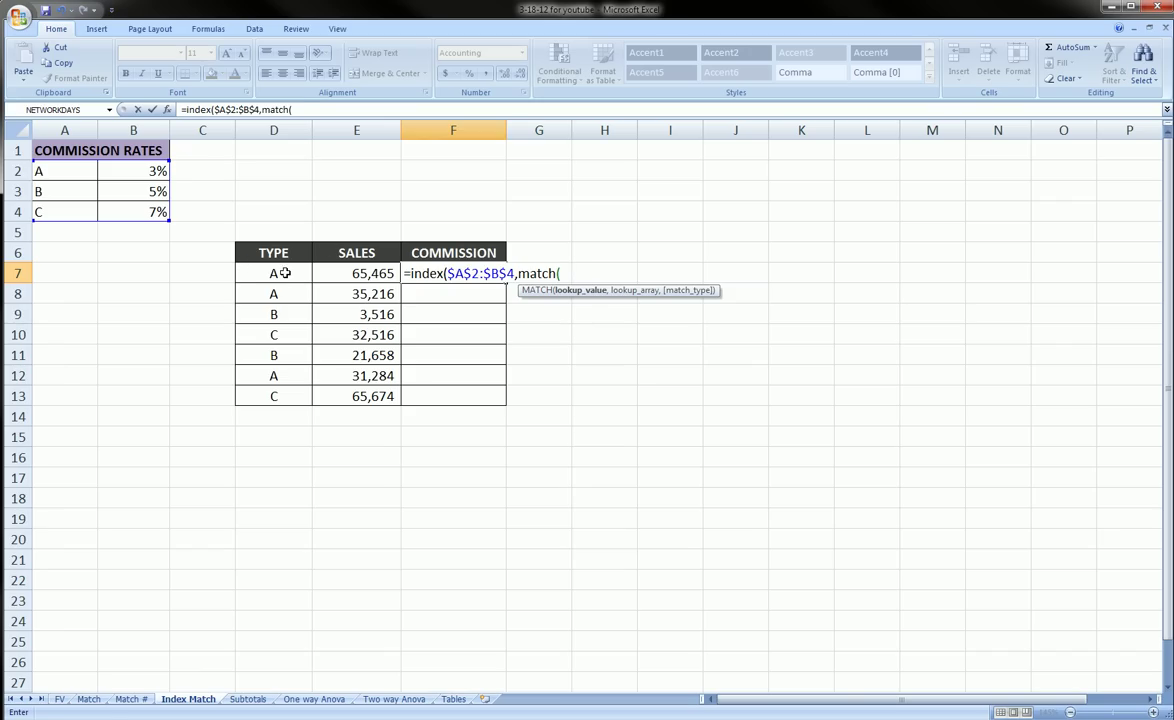
pyautogui.click(285, 273)
pyautogui.write(',')
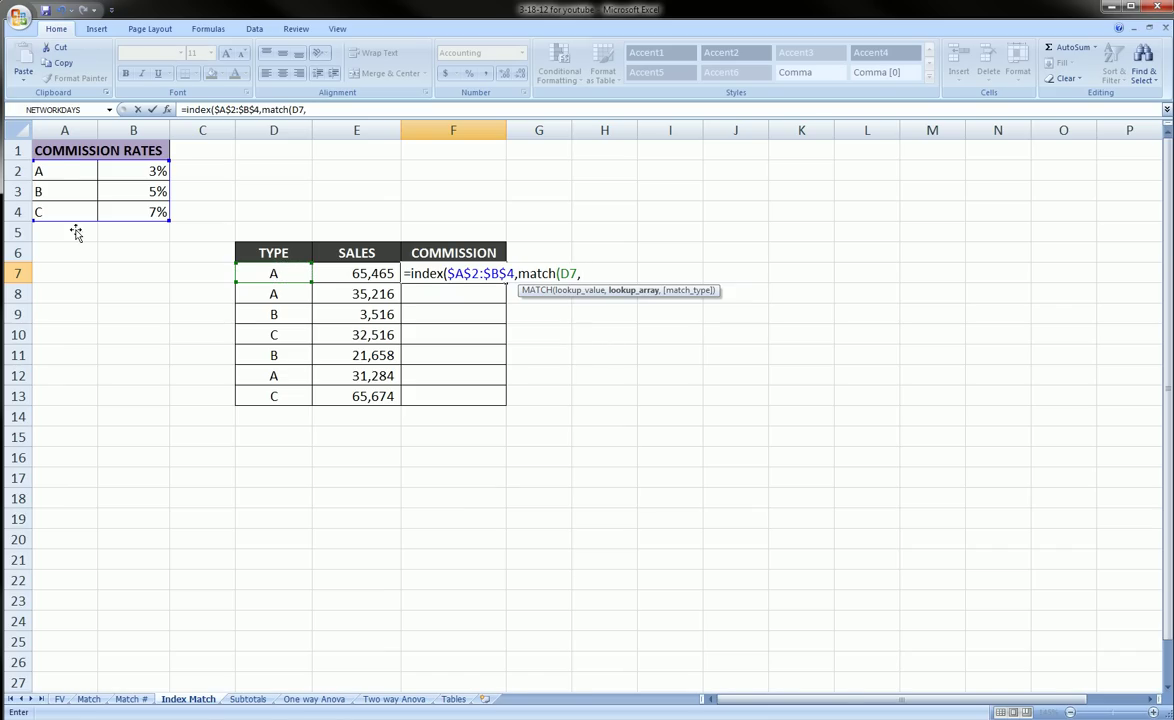
pyautogui.moveTo(64, 174); pyautogui.dragTo(68, 211)
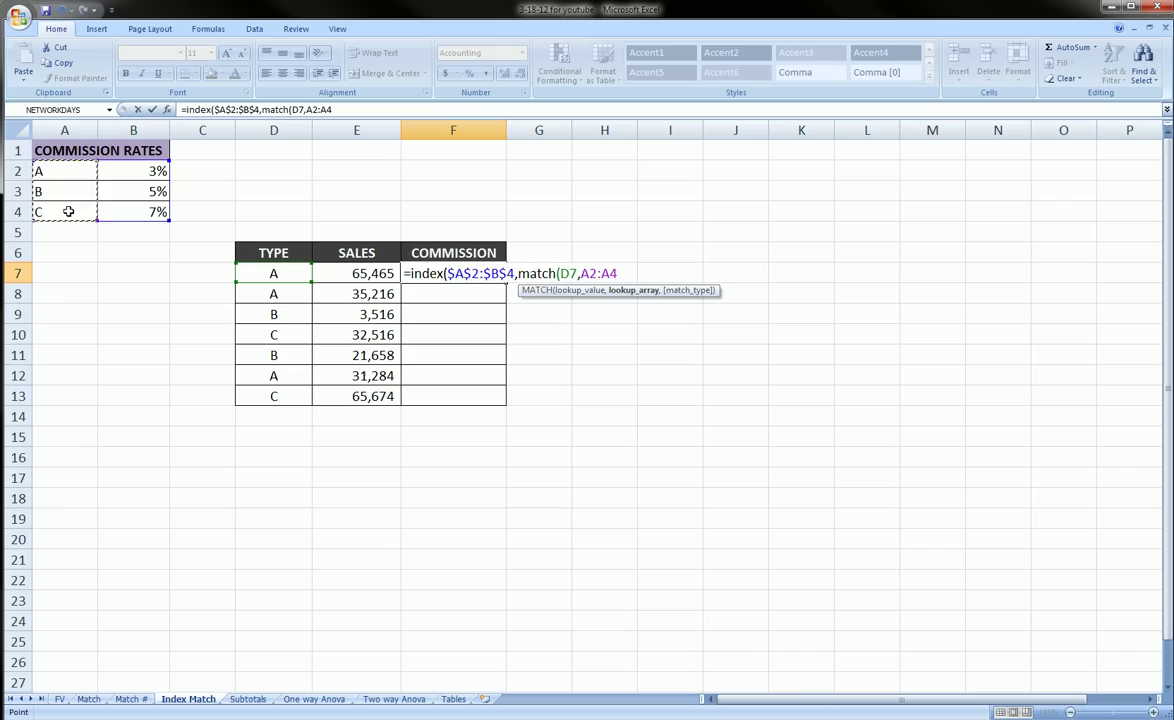
pyautogui.press('F4')
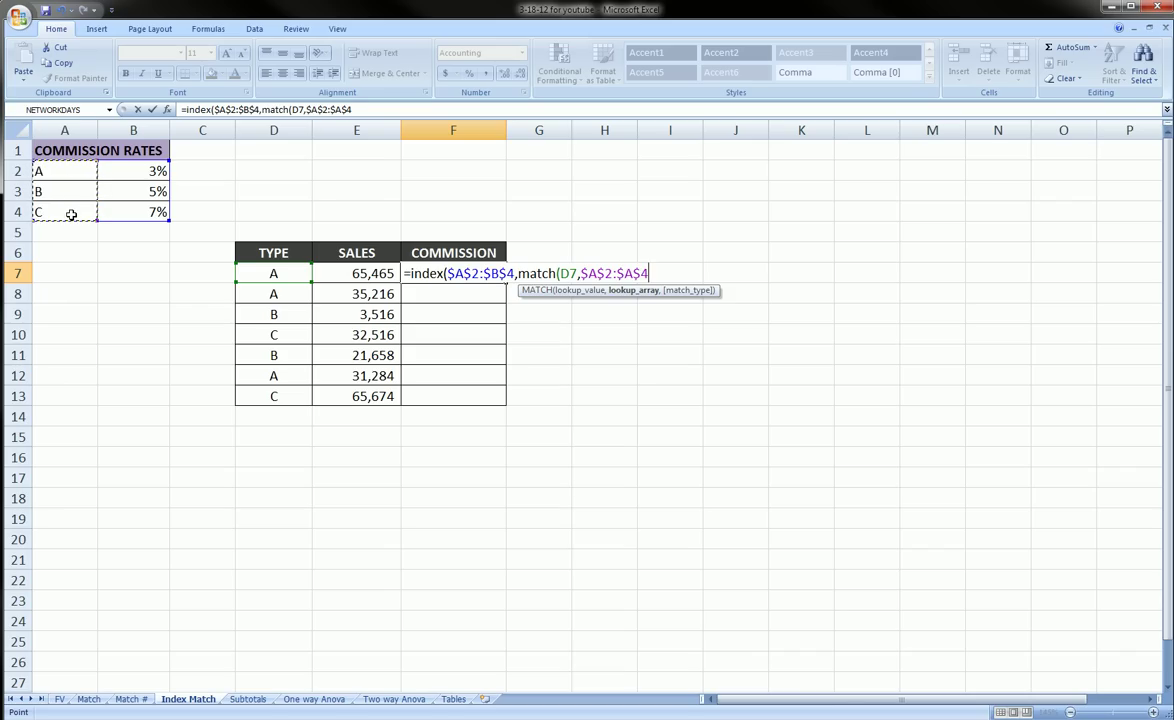
pyautogui.write(',')
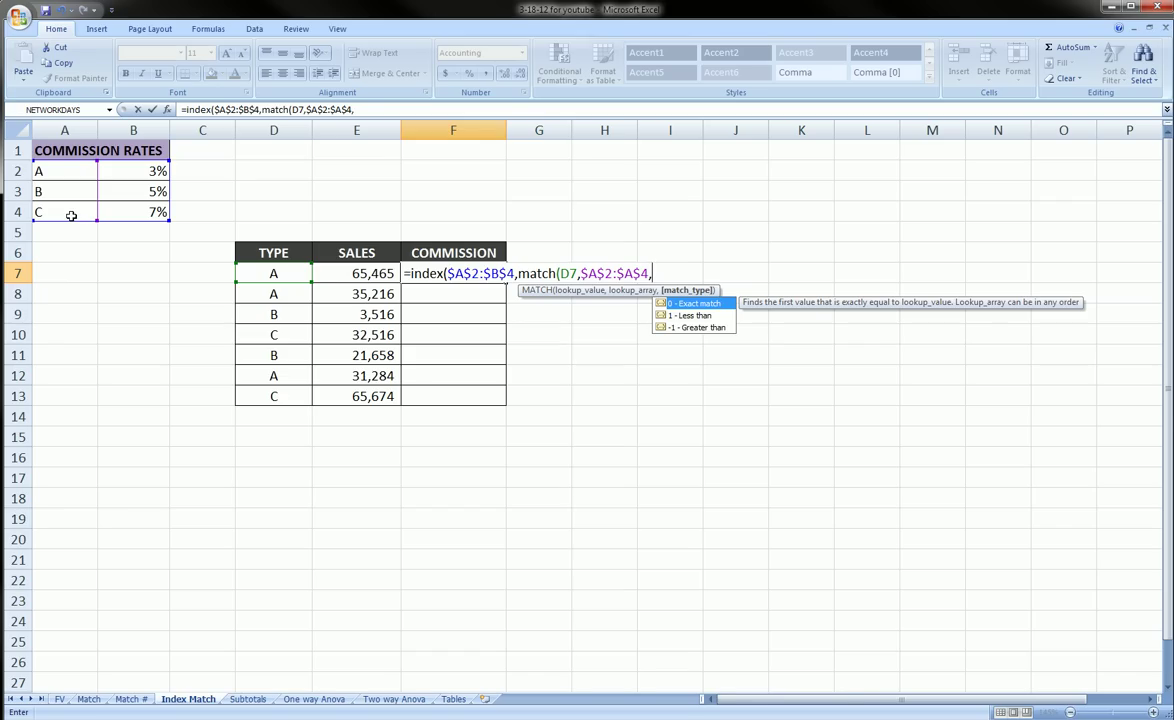
pyautogui.write('0)')
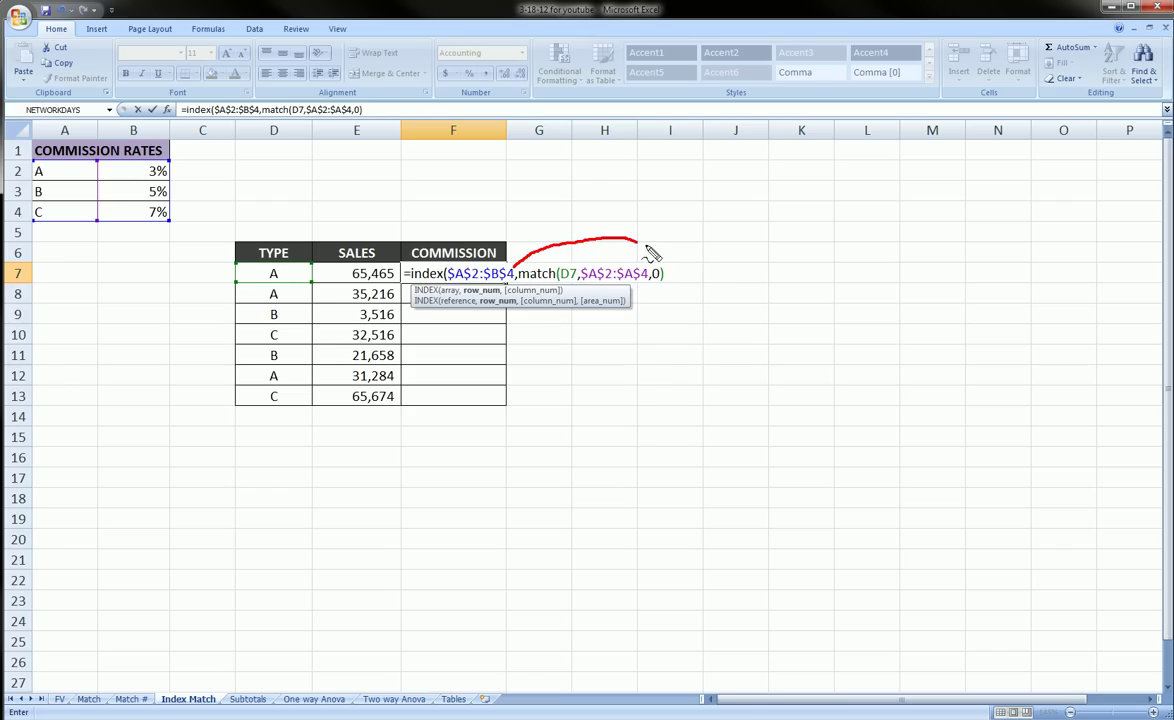
# Annotate how the MATCH part finds D7's type A in the rate table's first column.
pyautogui.moveTo(648, 252)
pyautogui.mouseDown()
pyautogui.moveTo(668, 298)
pyautogui.moveTo(505, 290)
pyautogui.moveTo(512, 262)
pyautogui.mouseUp()
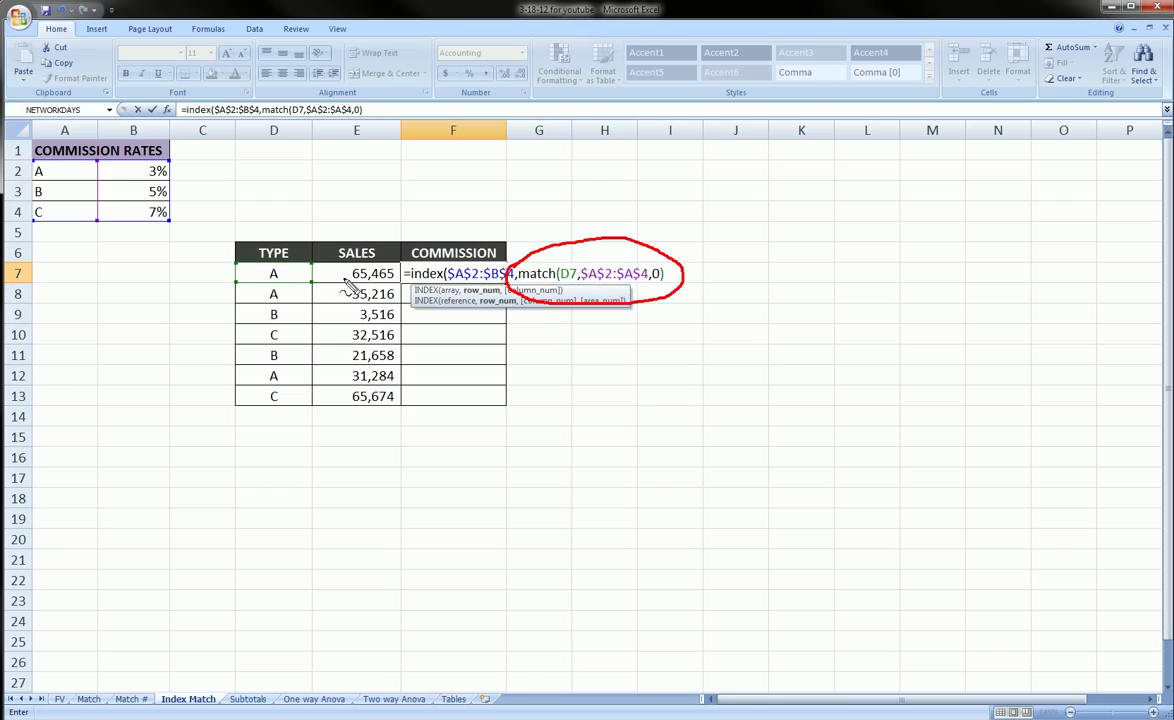
pyautogui.moveTo(240, 258)
pyautogui.mouseDown()
pyautogui.moveTo(310, 262)
pyautogui.moveTo(300, 288)
pyautogui.moveTo(48, 230)
pyautogui.moveTo(18, 185)
pyautogui.moveTo(72, 155)
pyautogui.moveTo(92, 192)
pyautogui.moveTo(68, 228)
pyautogui.mouseUp()
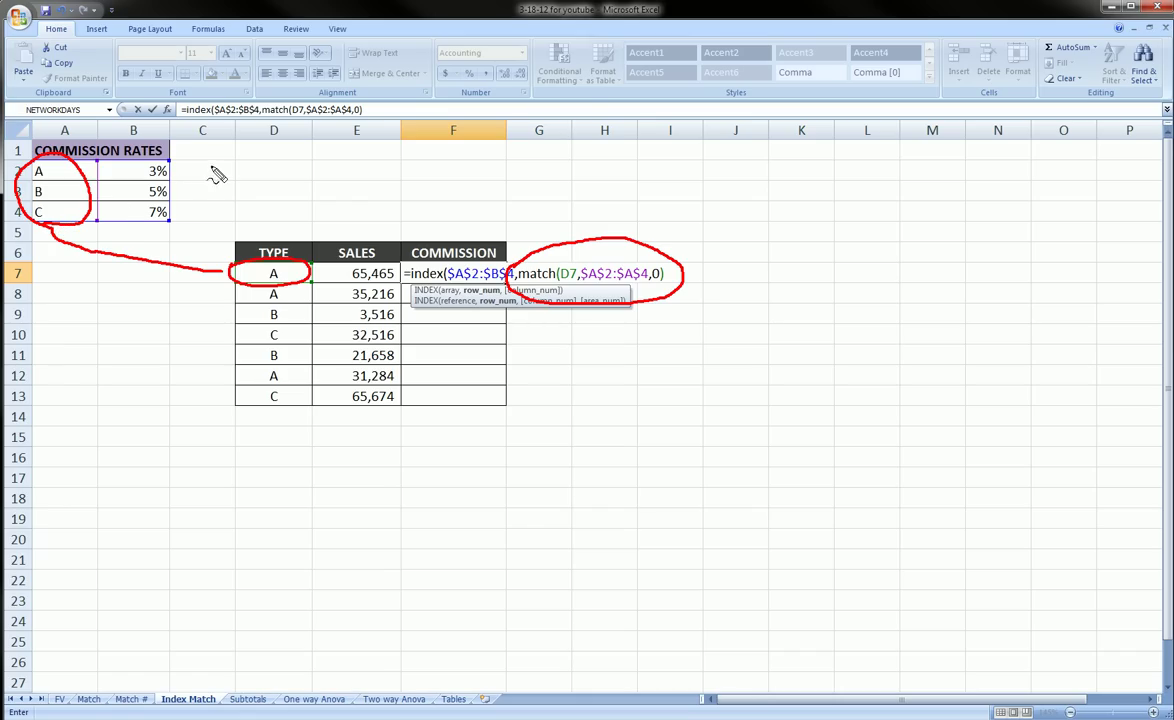
pyautogui.moveTo(210, 168)
pyautogui.mouseDown()
pyautogui.moveTo(238, 191)
pyautogui.moveTo(268, 170)
pyautogui.moveTo(505, 170)
pyautogui.moveTo(592, 222)
pyautogui.moveTo(597, 211)
pyautogui.moveTo(591, 234)
pyautogui.mouseUp()
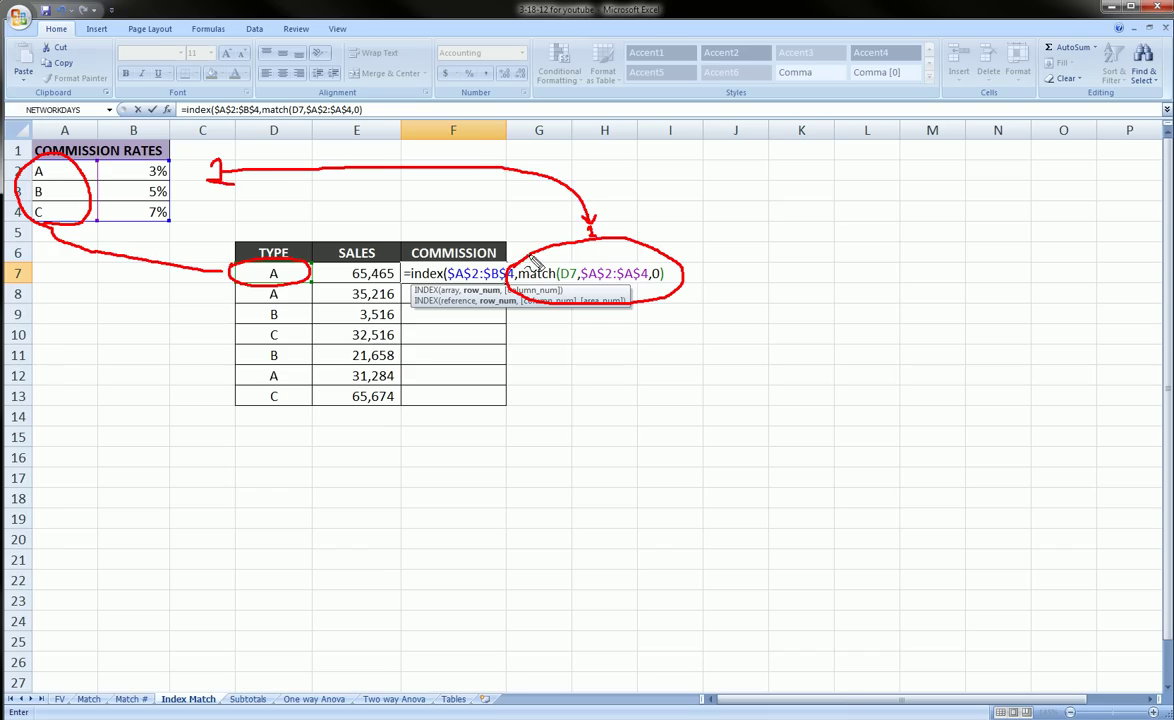
pyautogui.moveTo(540, 228)
pyautogui.mouseDown()
pyautogui.moveTo(625, 240)
pyautogui.moveTo(680, 295)
pyautogui.moveTo(579, 309)
pyautogui.moveTo(508, 283)
pyautogui.moveTo(455, 222)
pyautogui.moveTo(410, 230)
pyautogui.moveTo(392, 250)
pyautogui.moveTo(434, 271)
pyautogui.mouseUp()
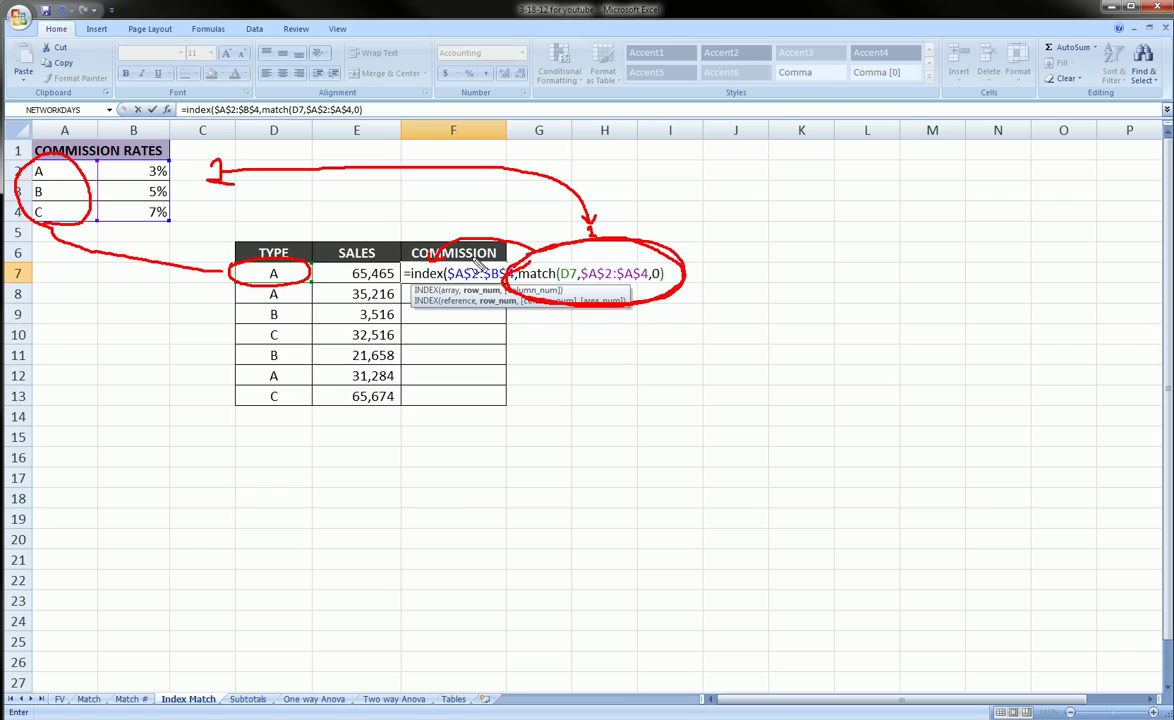
pyautogui.press('Escape')
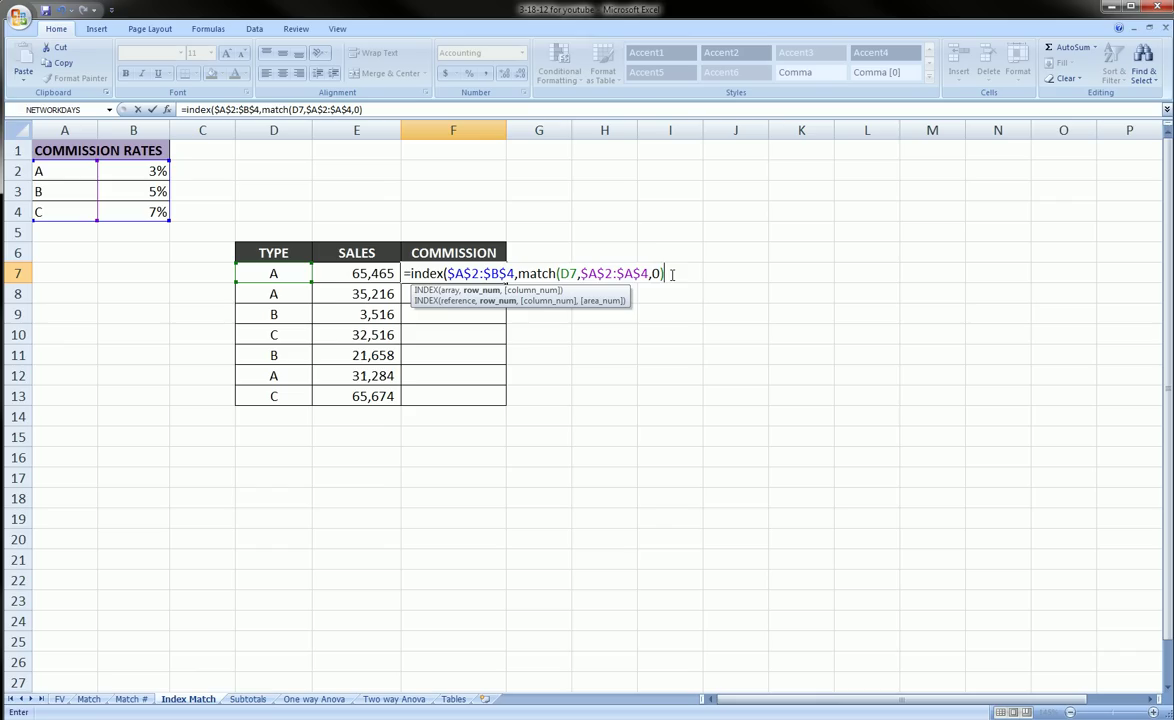
# Finish F7's formula with column 2 of the rate table and confirm, returning 0.03.
pyautogui.write(',')
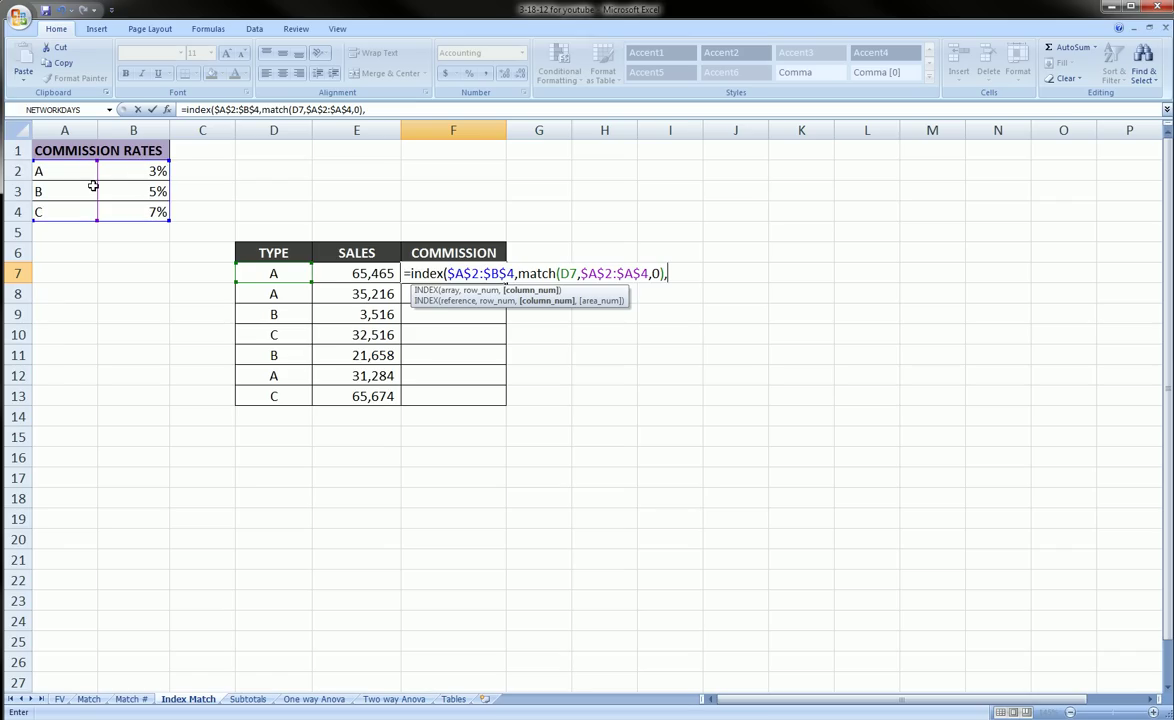
pyautogui.moveTo(67, 230)
pyautogui.mouseDown()
pyautogui.moveTo(67, 245)
pyautogui.moveTo(143, 240)
pyautogui.moveTo(167, 251)
pyautogui.mouseUp()
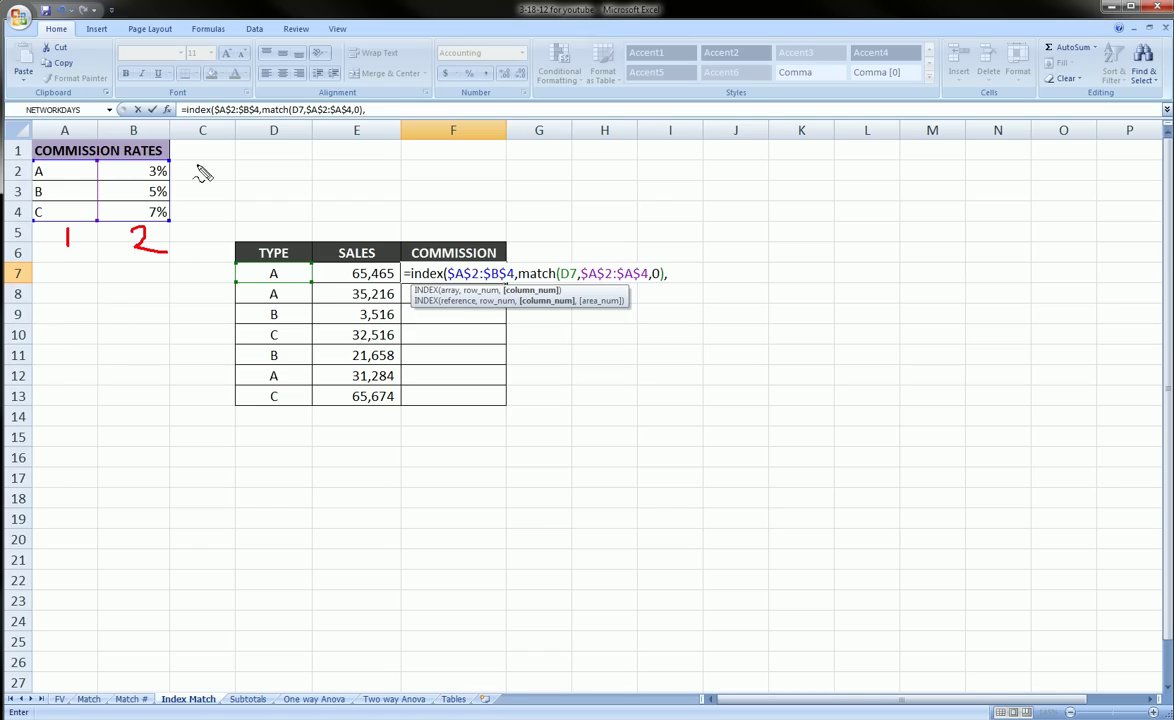
pyautogui.moveTo(196, 167); pyautogui.dragTo(196, 221)
pyautogui.press('Escape')
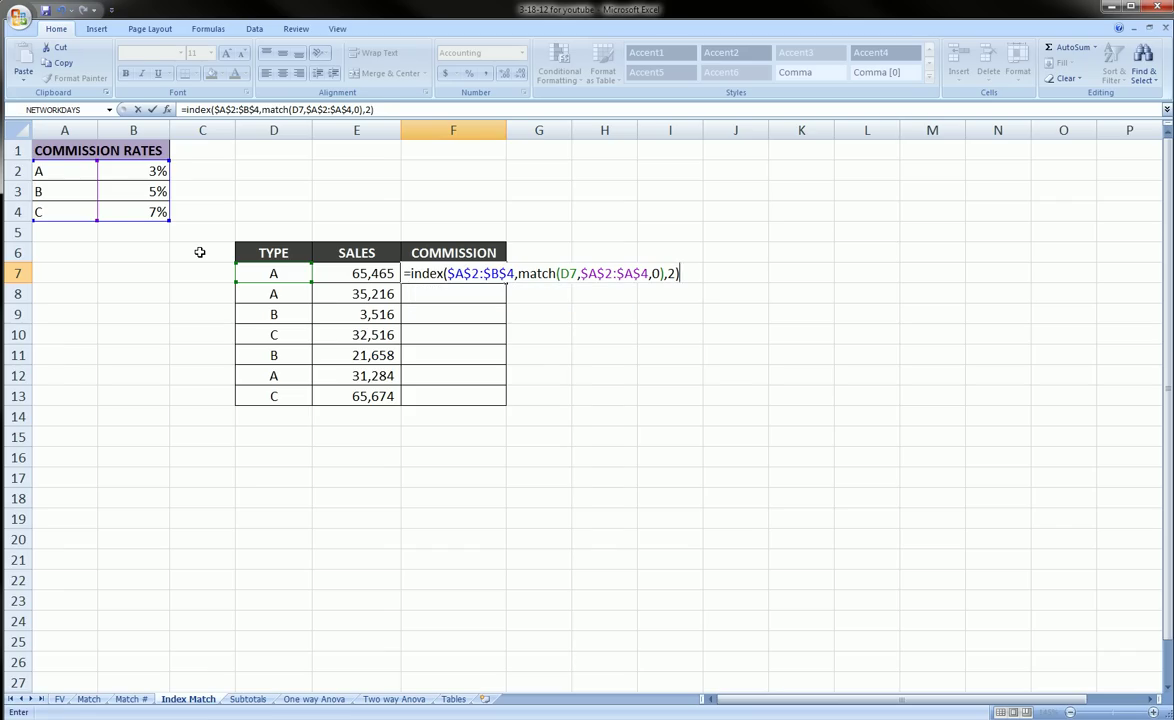
pyautogui.press('Return')
# Format F7 as a percentage and sketch how type A links to the 3% rate.
pyautogui.click(488, 271)
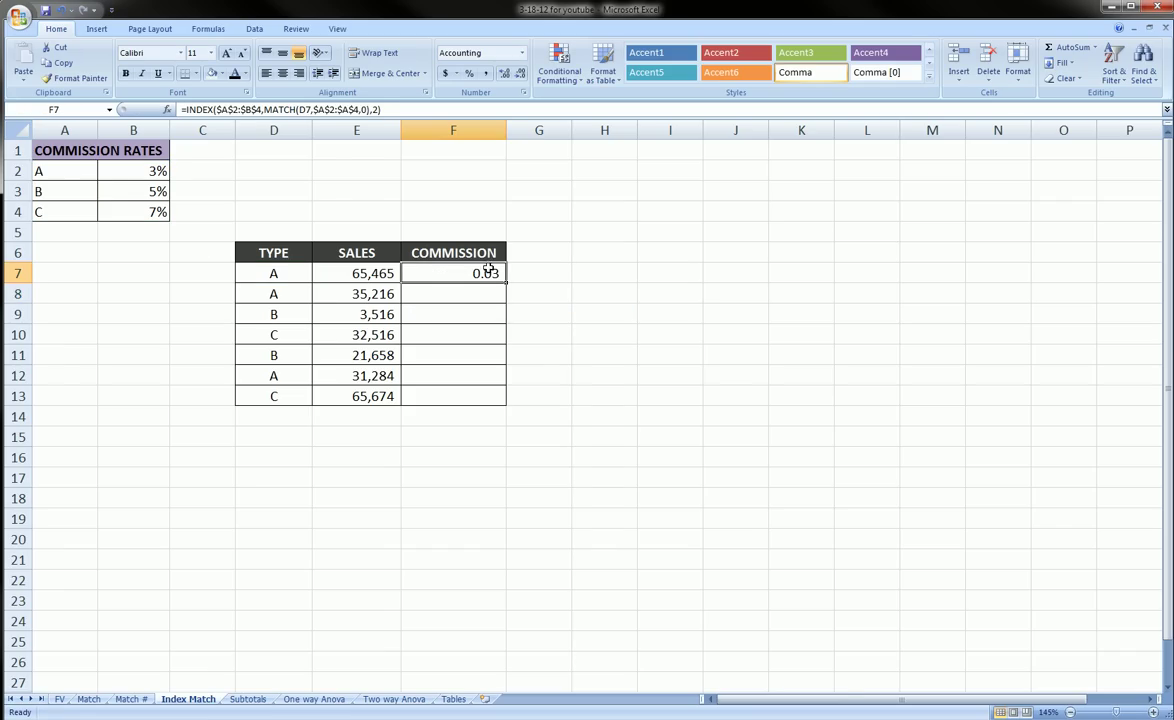
pyautogui.click(469, 74)
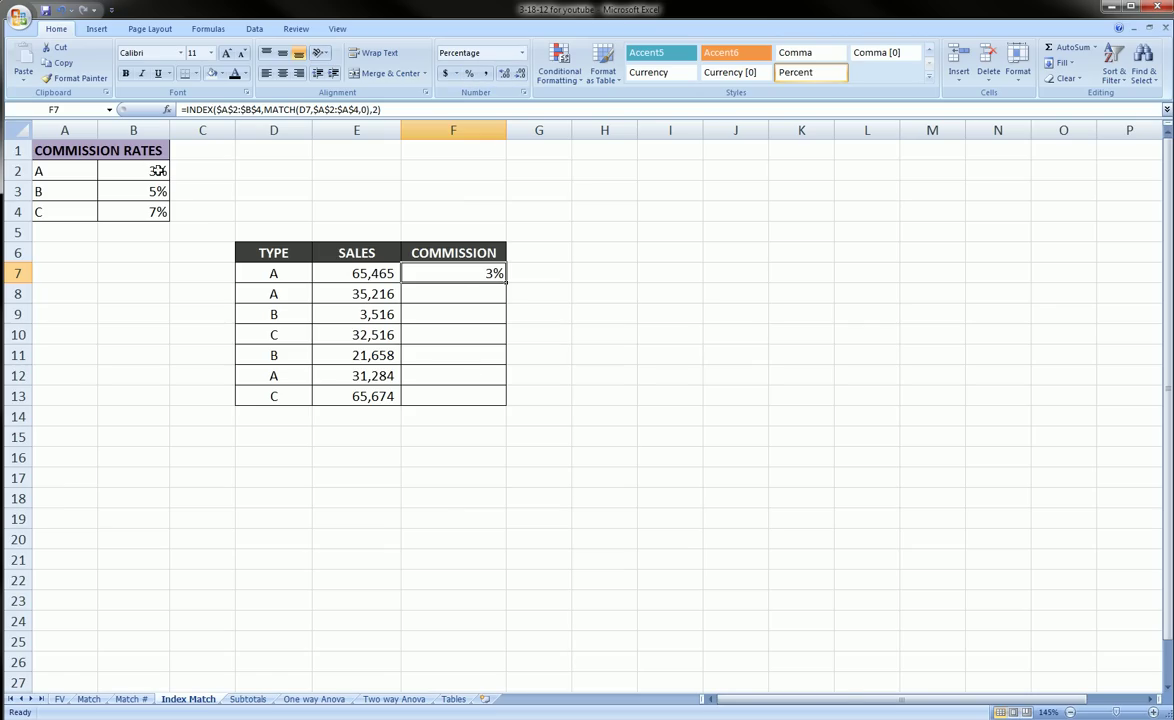
pyautogui.moveTo(172, 171)
pyautogui.mouseDown()
pyautogui.moveTo(419, 234)
pyautogui.moveTo(456, 272)
pyautogui.mouseUp()
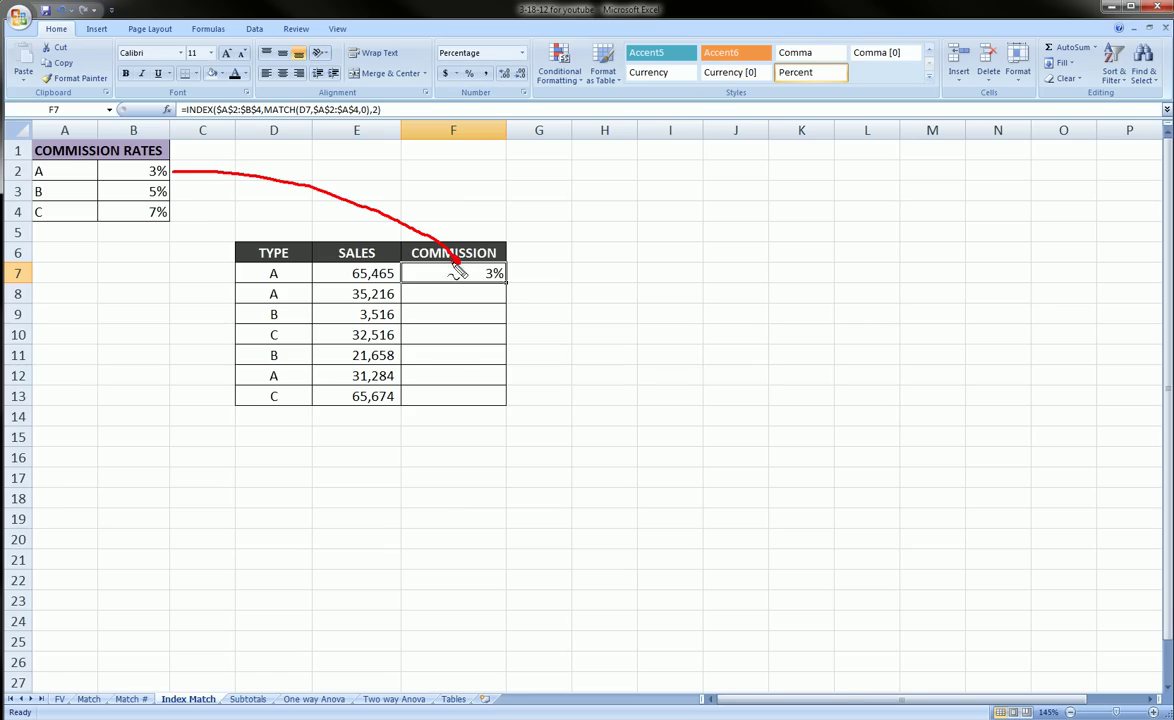
pyautogui.moveTo(182, 164); pyautogui.dragTo(182, 179)
pyautogui.moveTo(258, 273)
pyautogui.mouseDown()
pyautogui.moveTo(175, 272)
pyautogui.moveTo(14, 202)
pyautogui.moveTo(22, 166)
pyautogui.moveTo(128, 172)
pyautogui.moveTo(145, 188)
pyautogui.mouseUp()
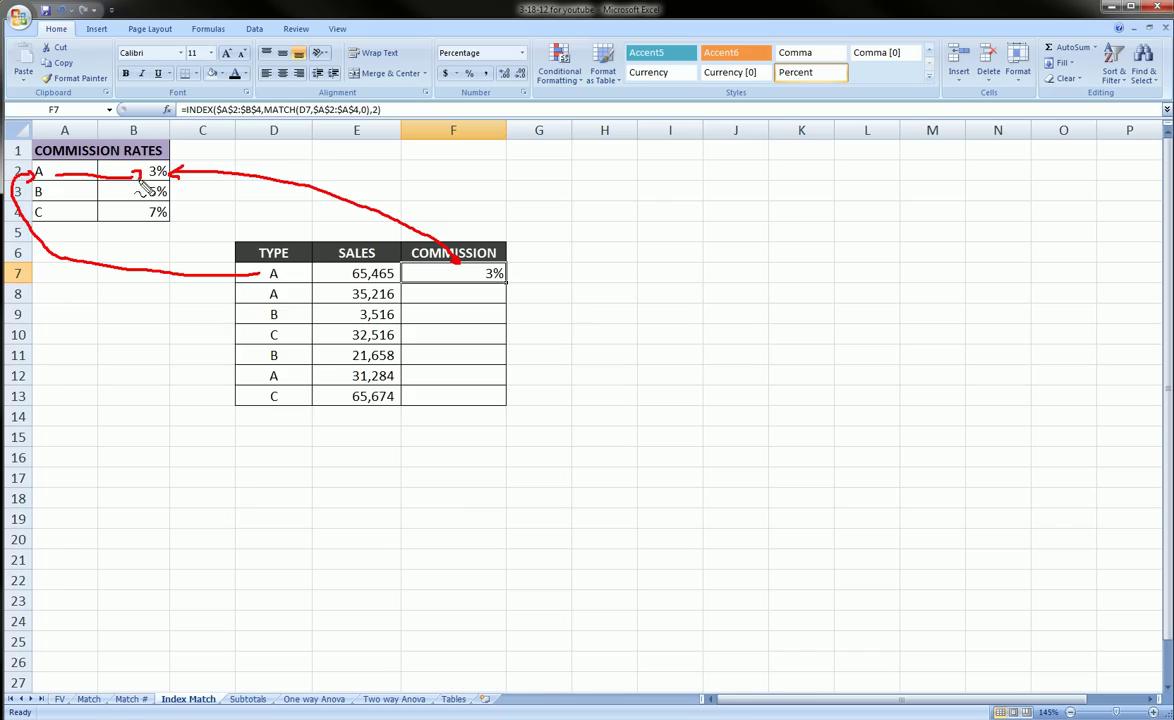
pyautogui.press('Escape')
# Fill the rate lookup down to F13 and verify the 5% and 7% results against their types.
pyautogui.moveTo(505, 283); pyautogui.dragTo(505, 398)
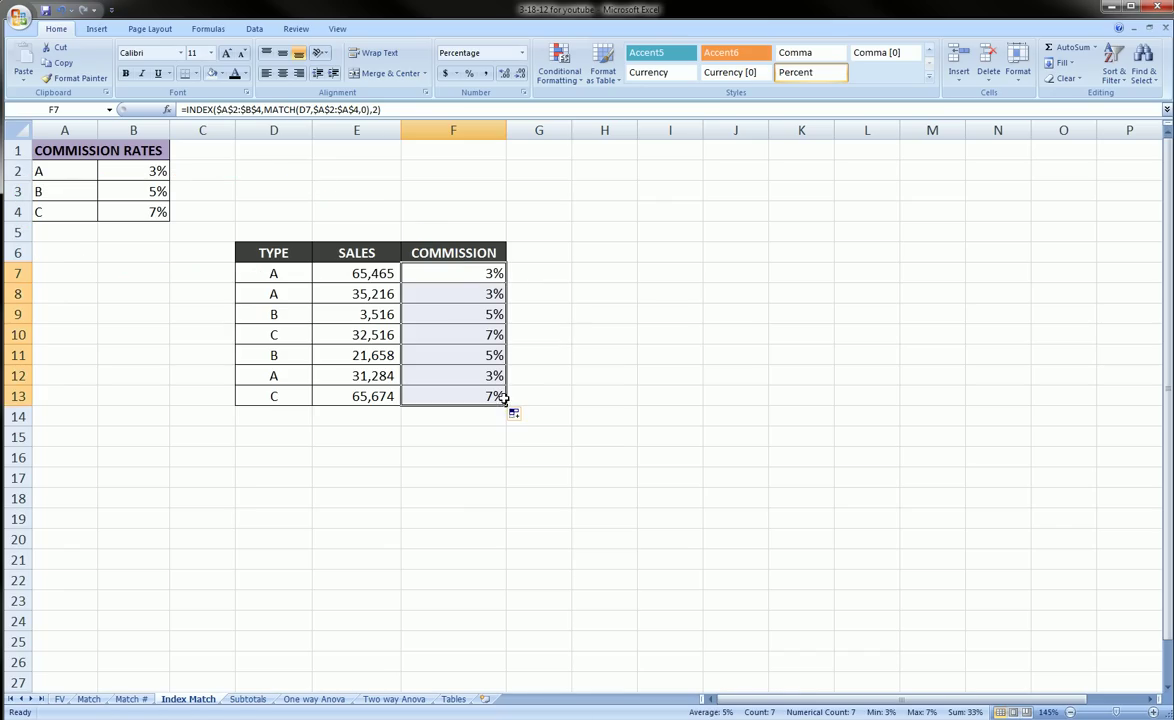
pyautogui.click(293, 294)
pyautogui.click(457, 293)
pyautogui.click(275, 313)
pyautogui.click(464, 312)
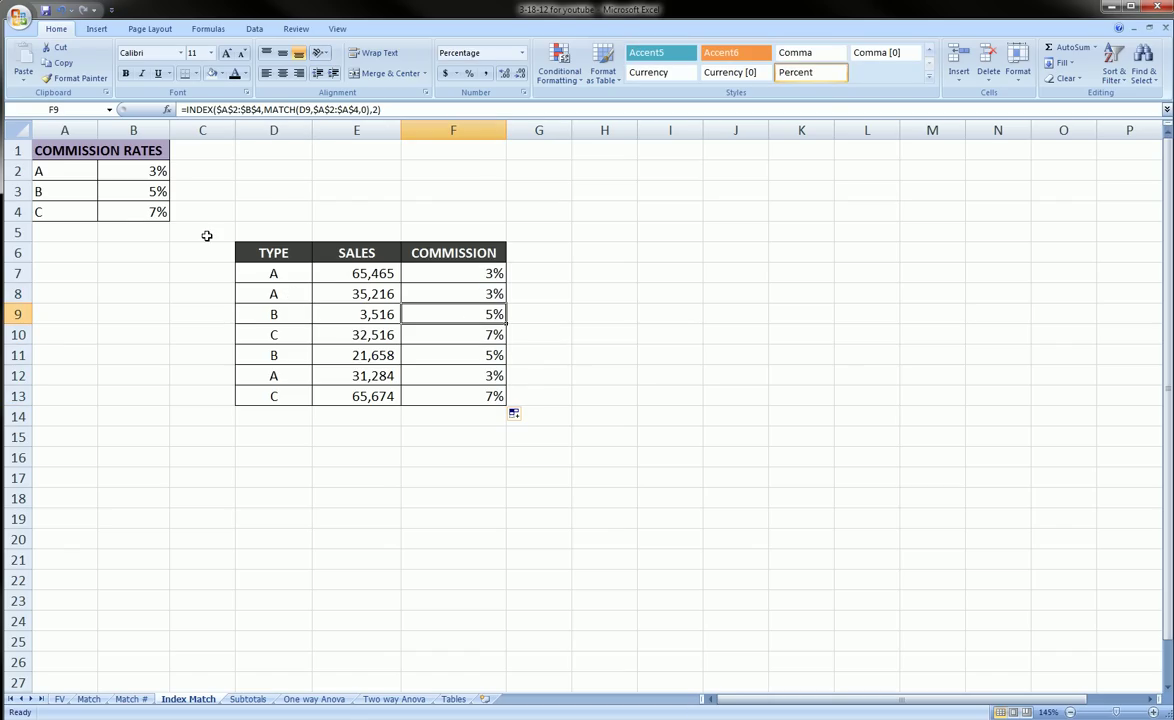
pyautogui.moveTo(120, 186)
pyautogui.mouseDown()
pyautogui.moveTo(189, 207)
pyautogui.moveTo(132, 196)
pyautogui.mouseUp()
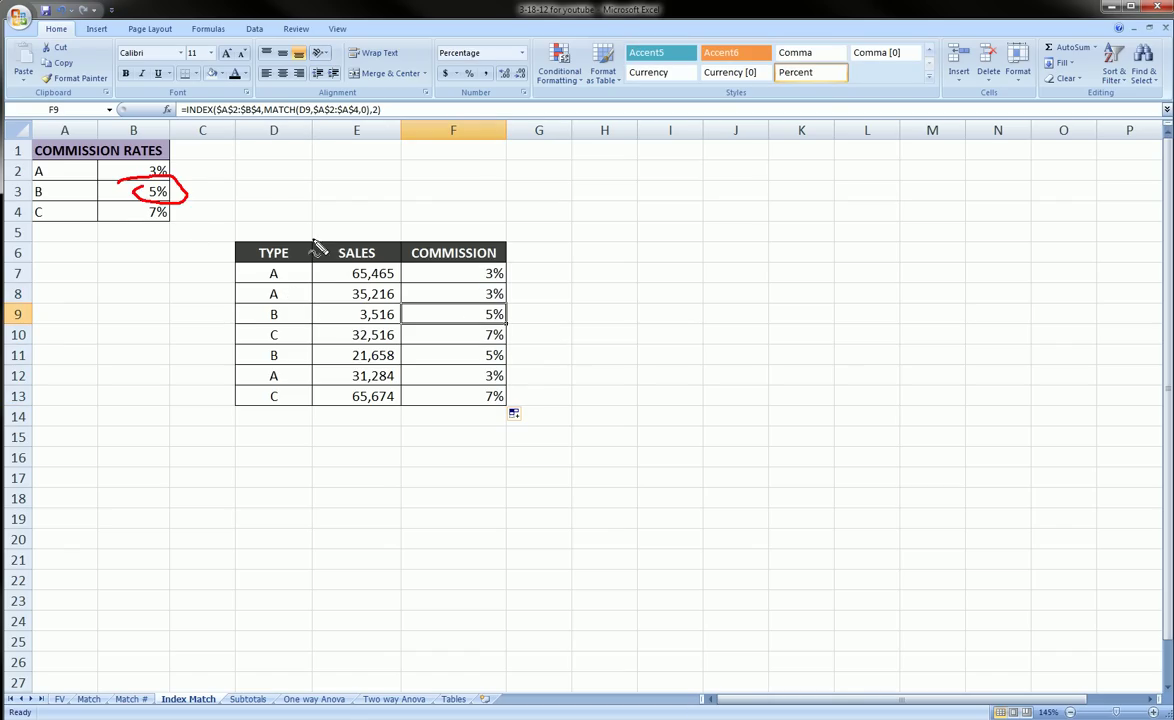
pyautogui.moveTo(490, 325)
pyautogui.mouseDown()
pyautogui.moveTo(517, 342)
pyautogui.moveTo(472, 330)
pyautogui.mouseUp()
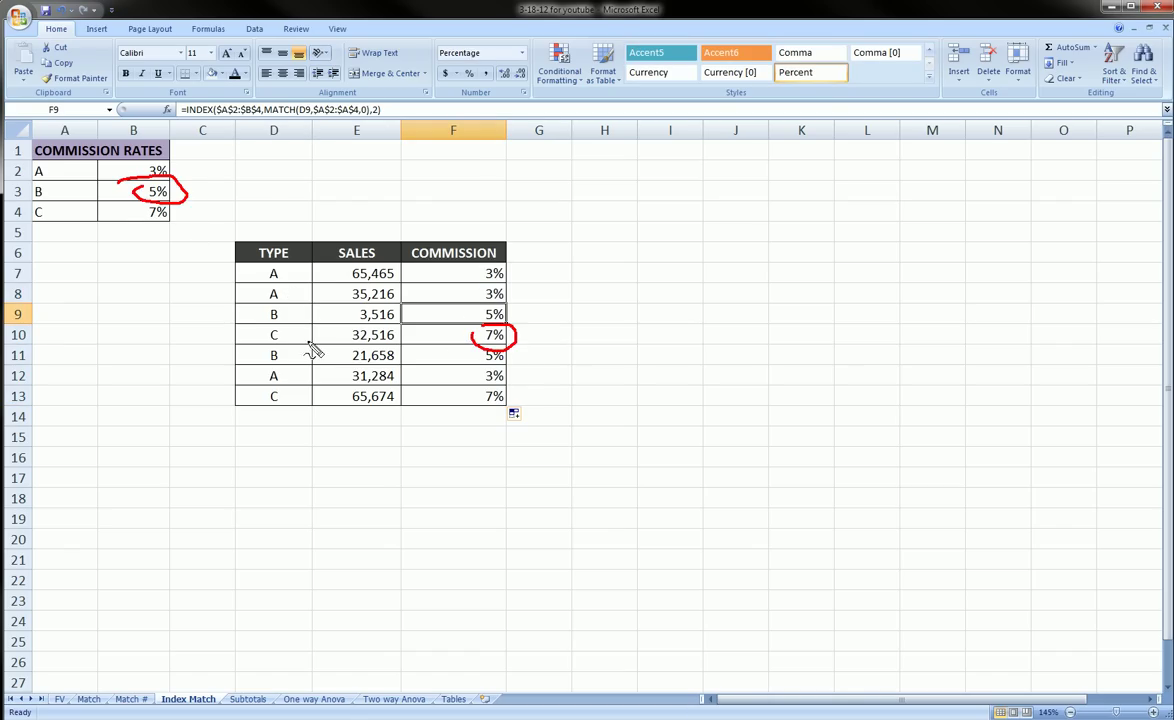
pyautogui.moveTo(160, 203); pyautogui.dragTo(143, 203)
pyautogui.press('Escape')
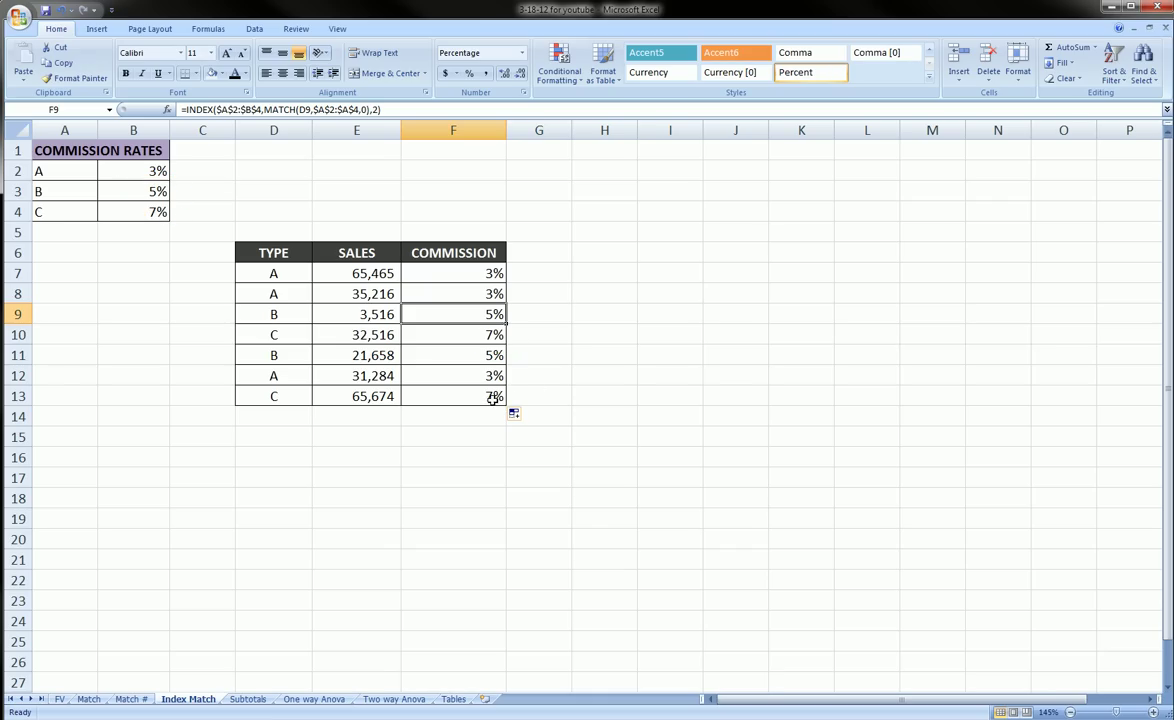
# Apply Comma Style to F7:F13 so the rates show as two-decimal numbers.
pyautogui.click(482, 276)
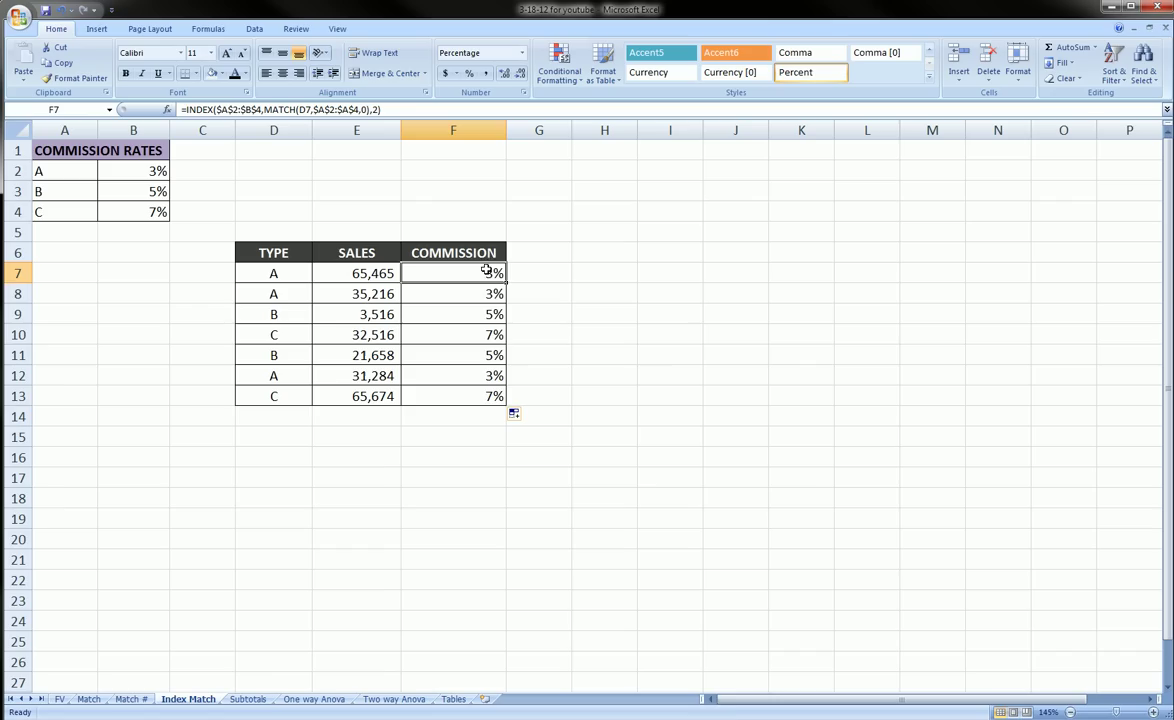
pyautogui.moveTo(486, 271); pyautogui.dragTo(490, 396)
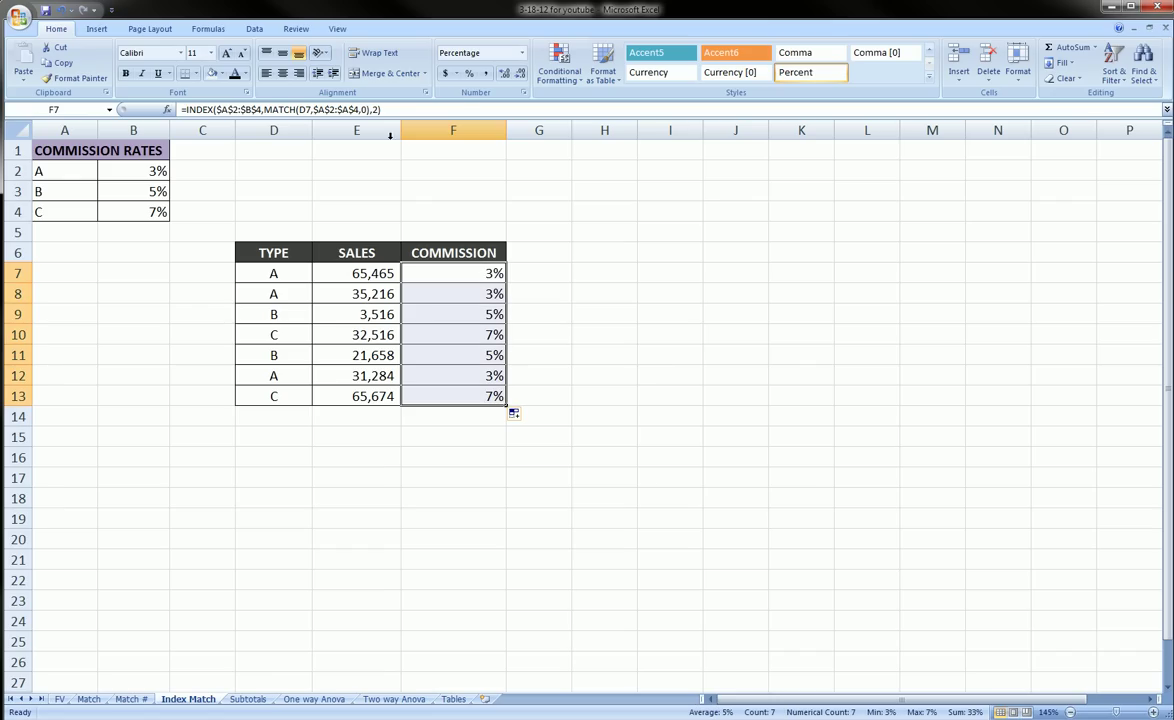
pyautogui.click(473, 78)
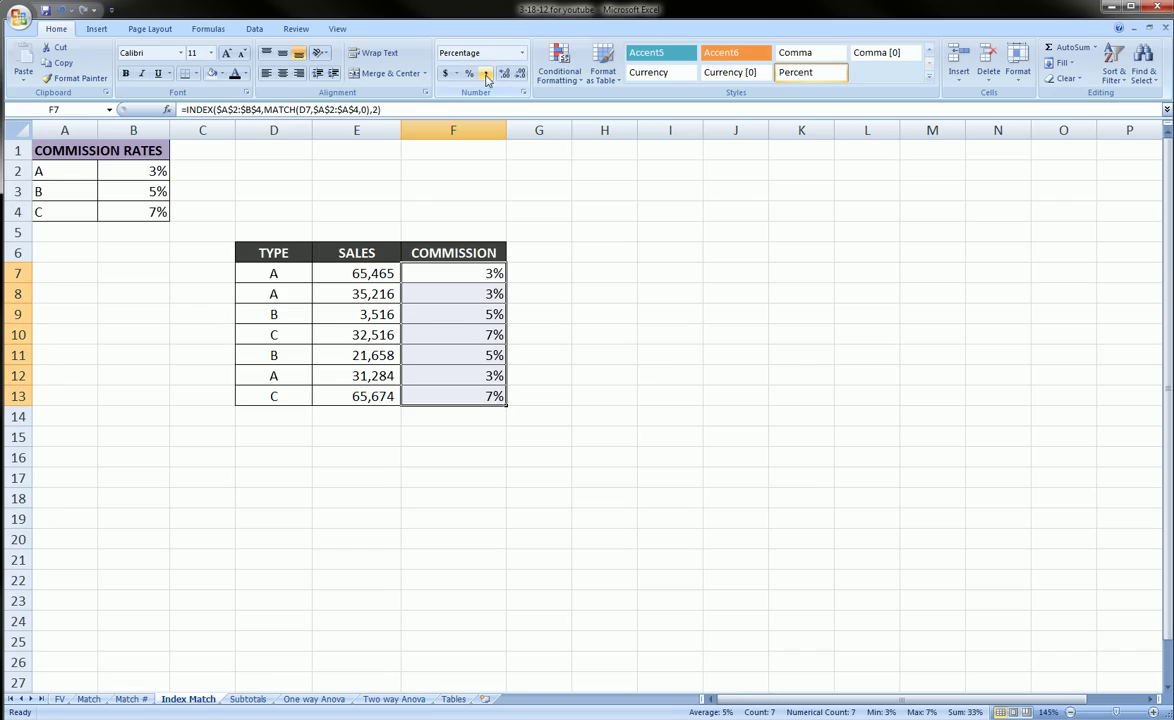
pyautogui.click(486, 75)
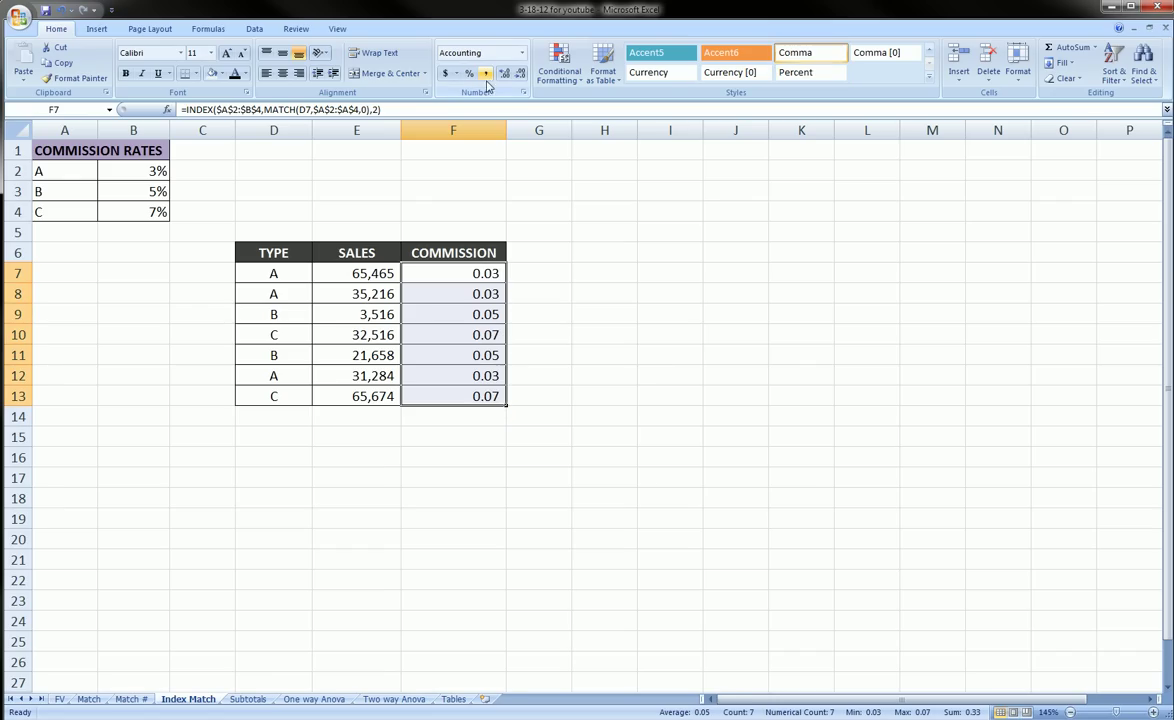
pyautogui.click(476, 273)
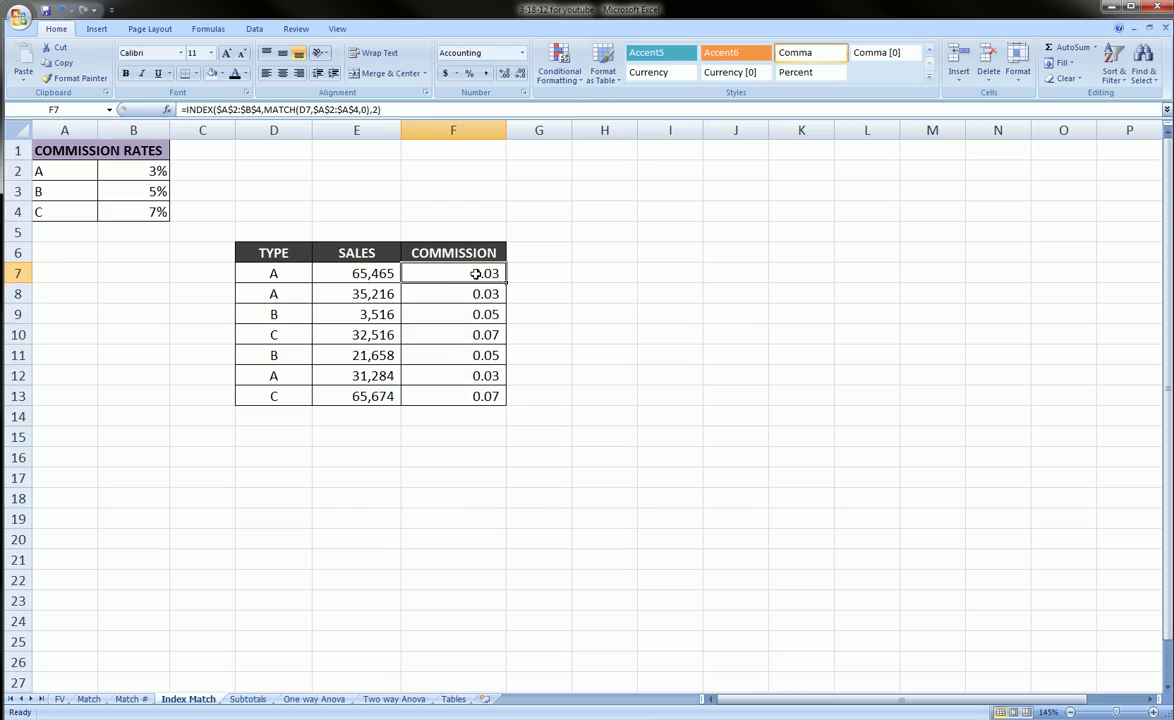
# Multiply F7's looked-up rate by E7's sales, giving 1,963.95.
pyautogui.click(404, 108)
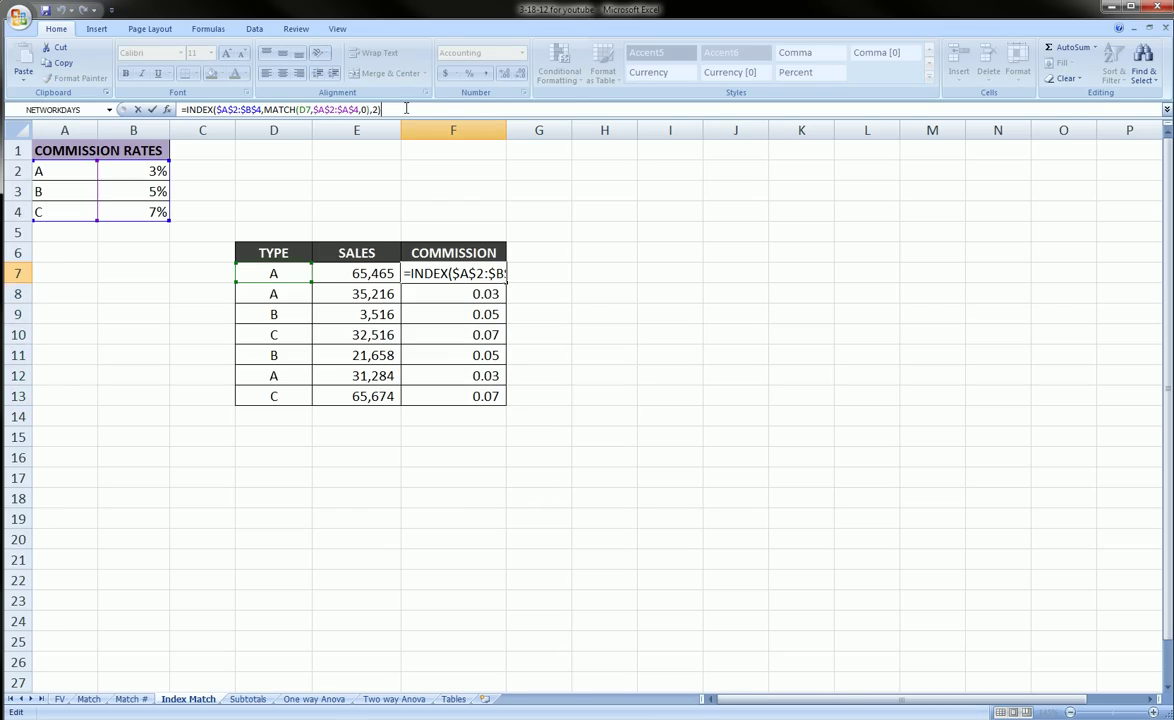
pyautogui.write('*')
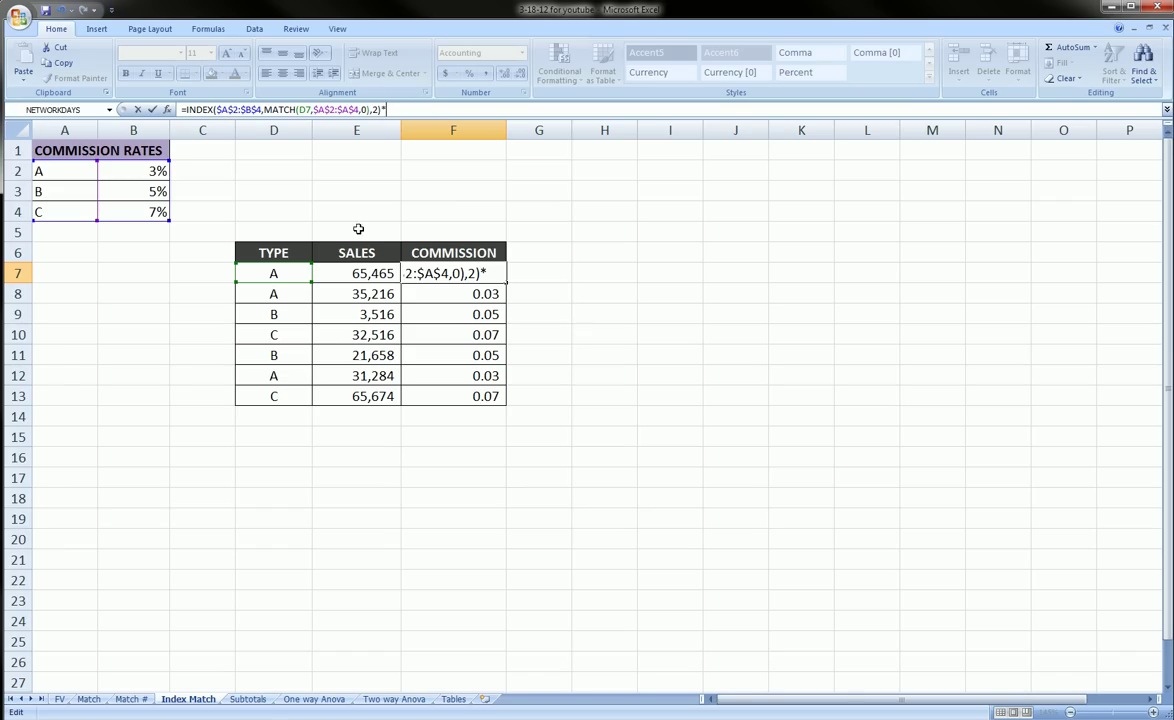
pyautogui.click(357, 275)
pyautogui.press('Return')
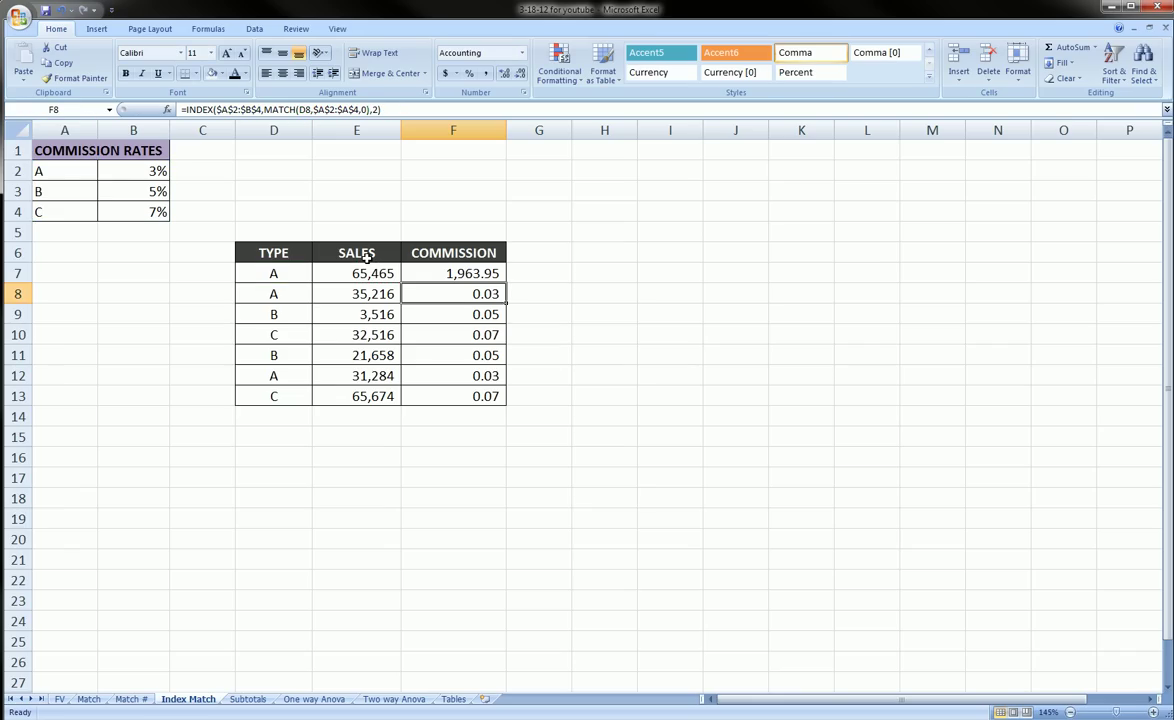
# Fill F7's commission formula down to F13, giving amounts from 1,963.95 to 4,597.18.
pyautogui.click(470, 276)
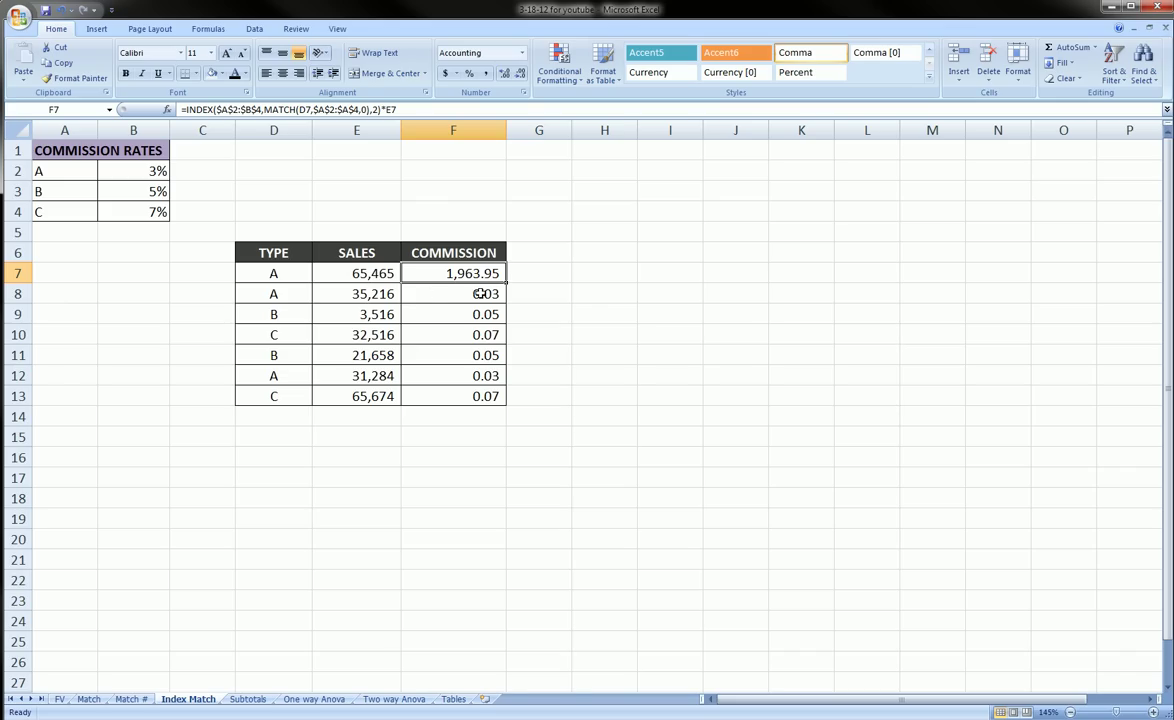
pyautogui.moveTo(504, 283); pyautogui.dragTo(503, 398)
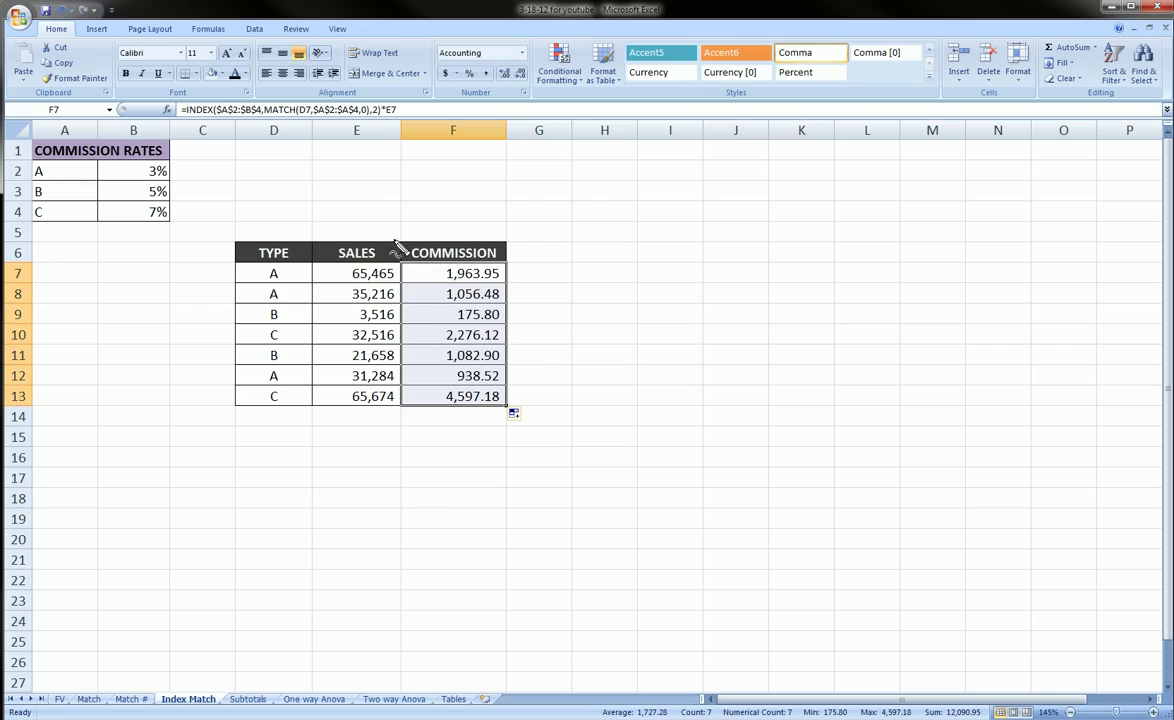
pyautogui.moveTo(396, 238)
pyautogui.mouseDown()
pyautogui.moveTo(469, 217)
pyautogui.moveTo(550, 322)
pyautogui.moveTo(536, 386)
pyautogui.moveTo(445, 428)
pyautogui.moveTo(385, 372)
pyautogui.moveTo(383, 262)
pyautogui.moveTo(398, 238)
pyautogui.moveTo(356, 240)
pyautogui.moveTo(358, 224)
pyautogui.moveTo(195, 236)
pyautogui.moveTo(189, 280)
pyautogui.moveTo(210, 278)
pyautogui.moveTo(212, 290)
pyautogui.mouseUp()
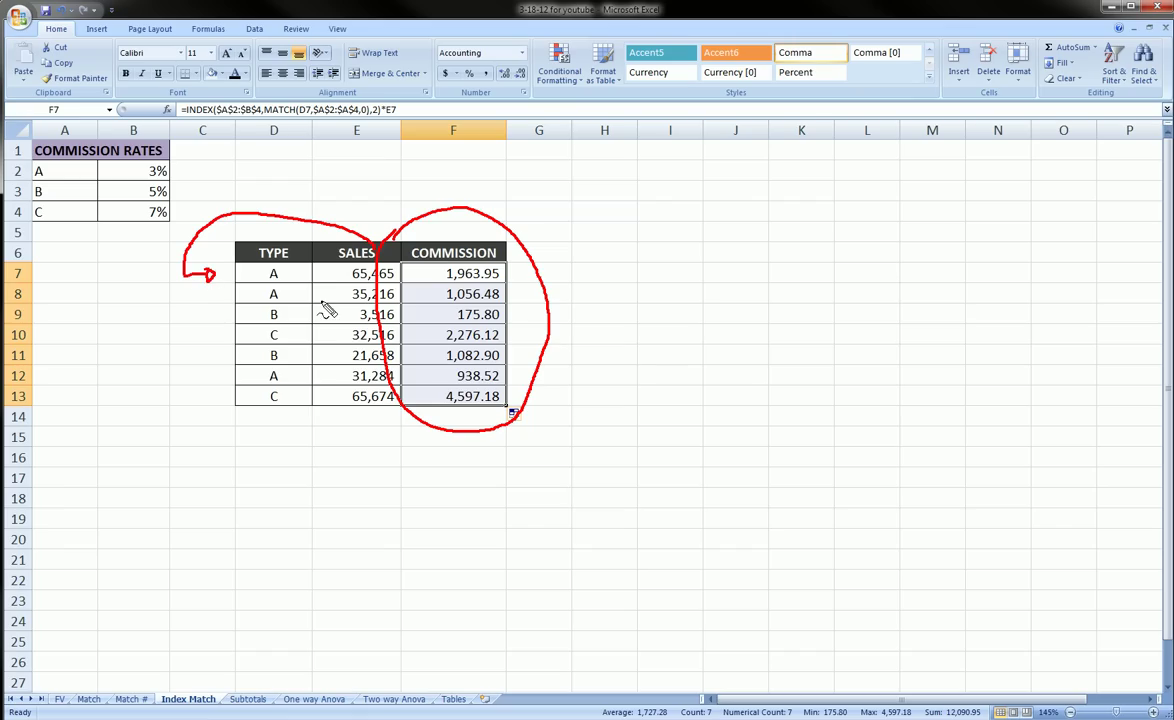
pyautogui.press('Escape')
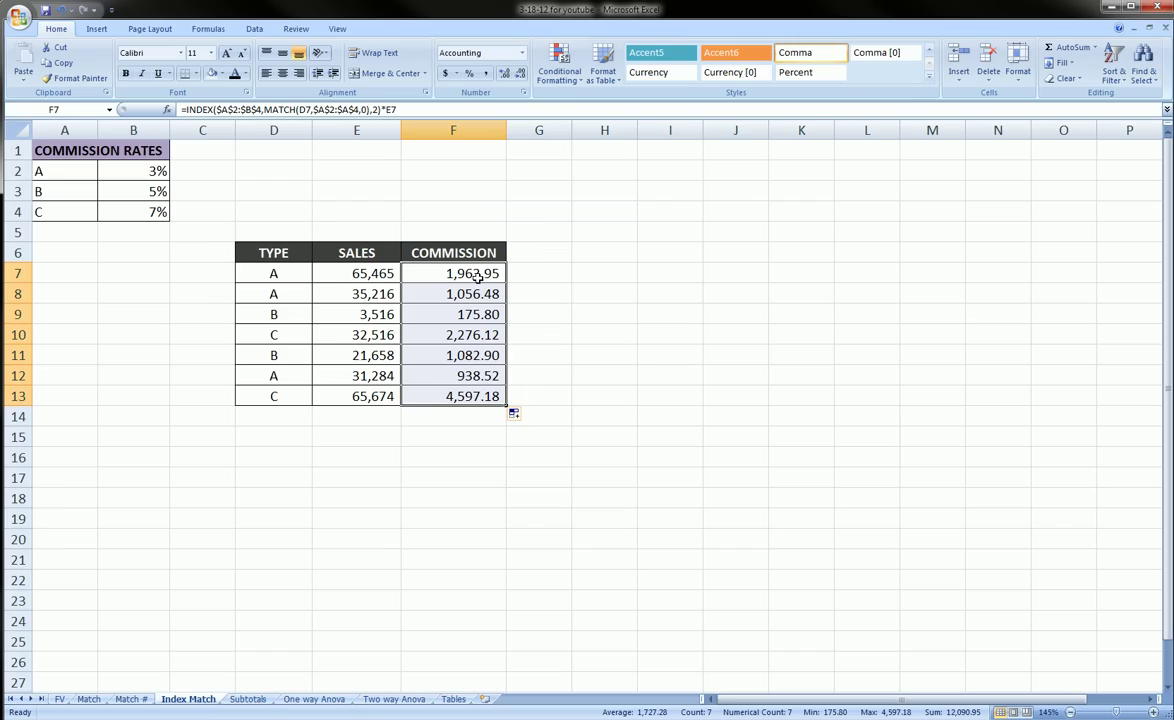
pyautogui.click(478, 277)
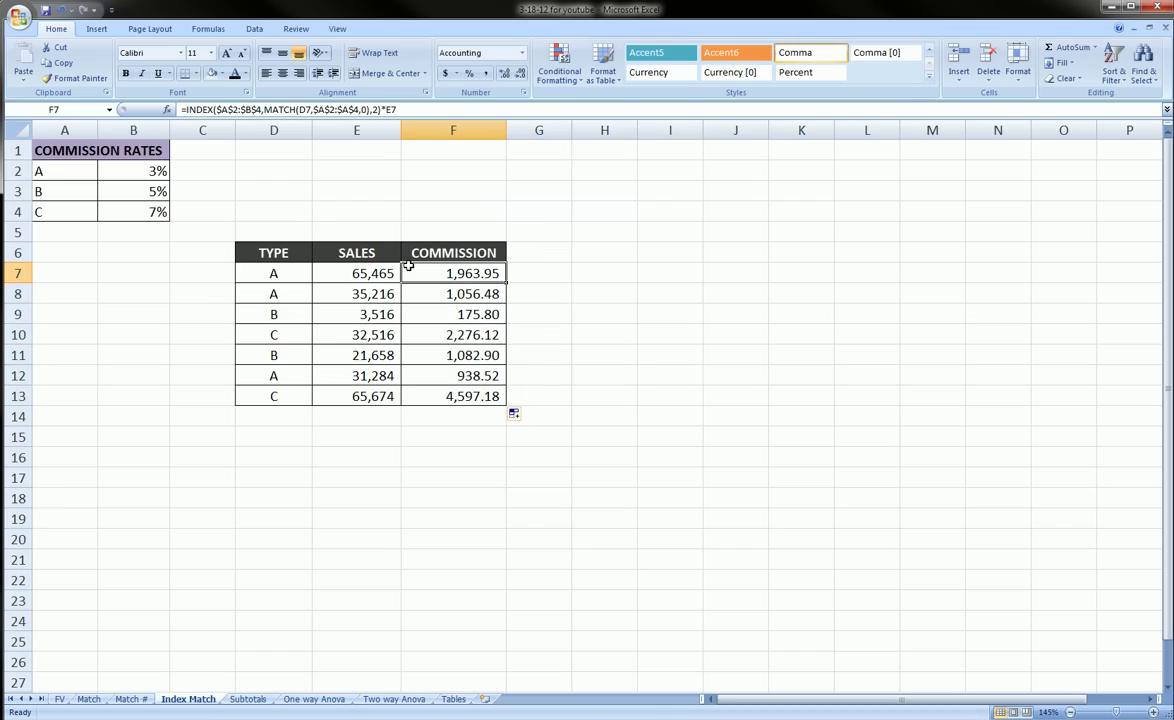
pyautogui.hotkey('ctrl', 'shift', 'Down')
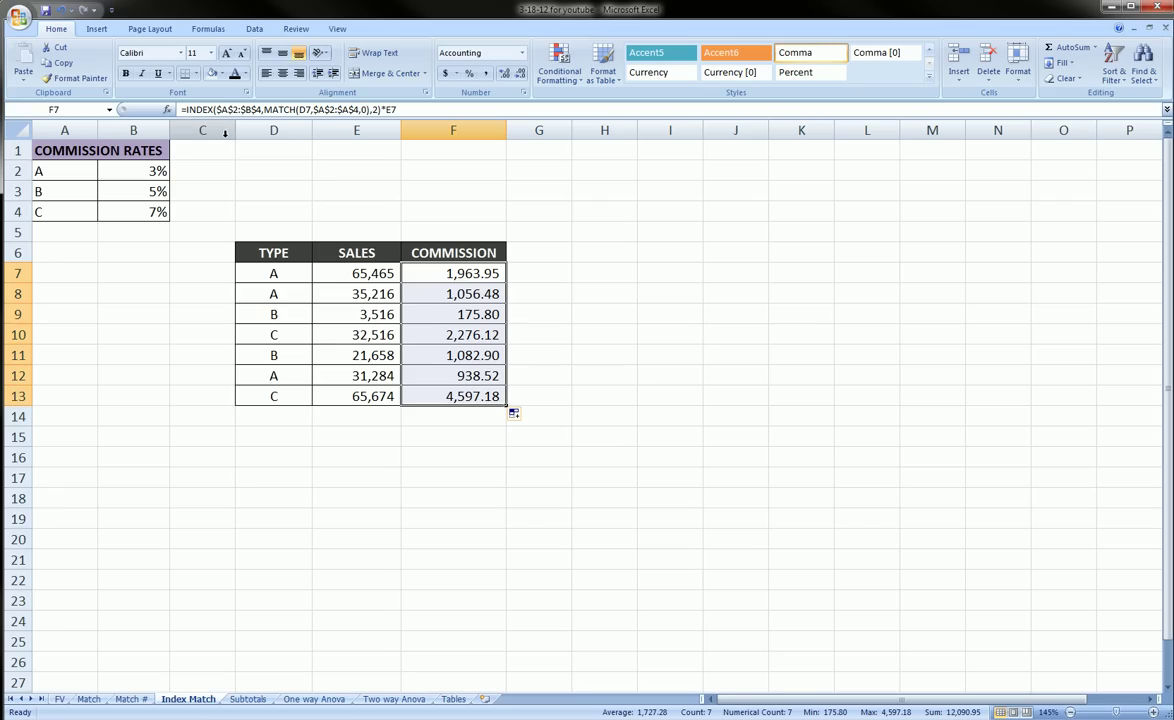
pyautogui.moveTo(217, 161); pyautogui.dragTo(240, 118)
pyautogui.moveTo(289, 162)
pyautogui.mouseDown()
pyautogui.moveTo(296, 113)
pyautogui.moveTo(303, 131)
pyautogui.moveTo(295, 120)
pyautogui.moveTo(384, 131)
pyautogui.moveTo(377, 116)
pyautogui.moveTo(395, 170)
pyautogui.mouseUp()
pyautogui.press('e')
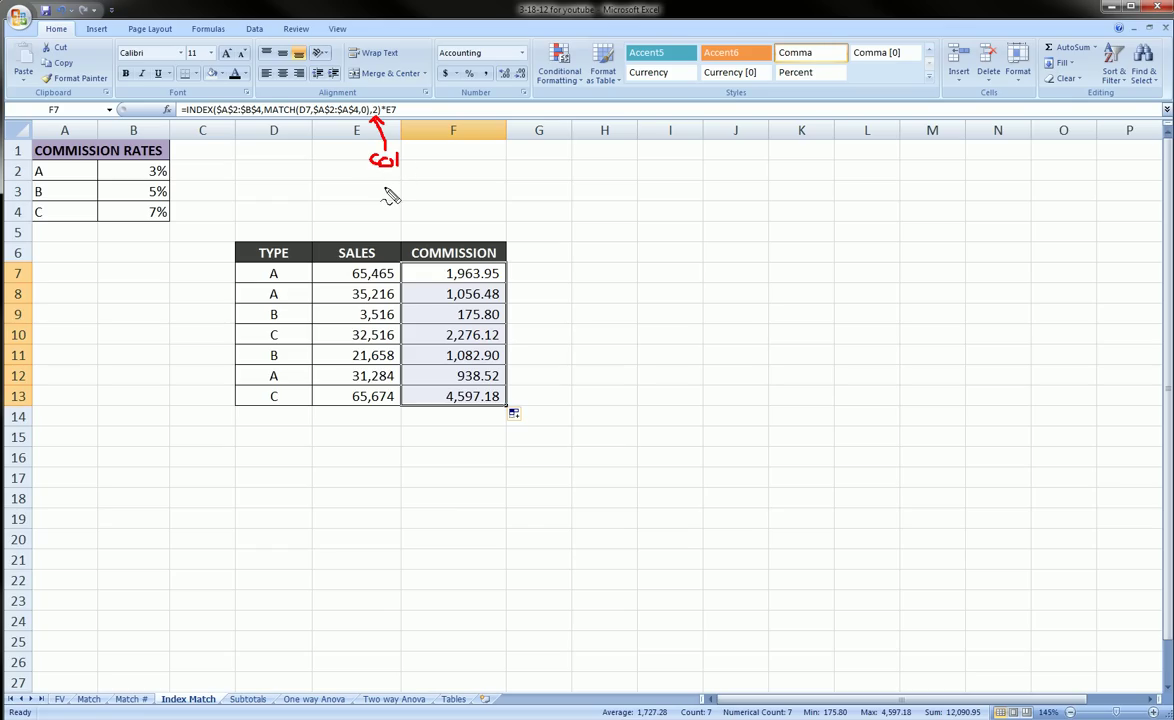
pyautogui.press('Escape')
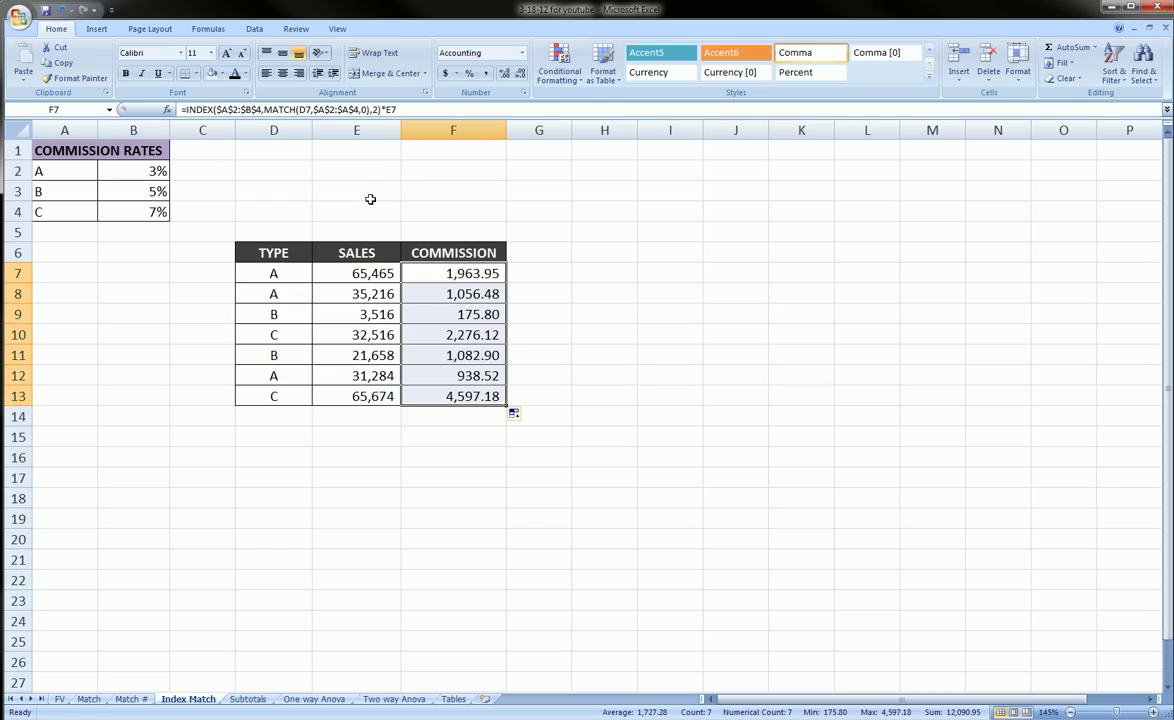